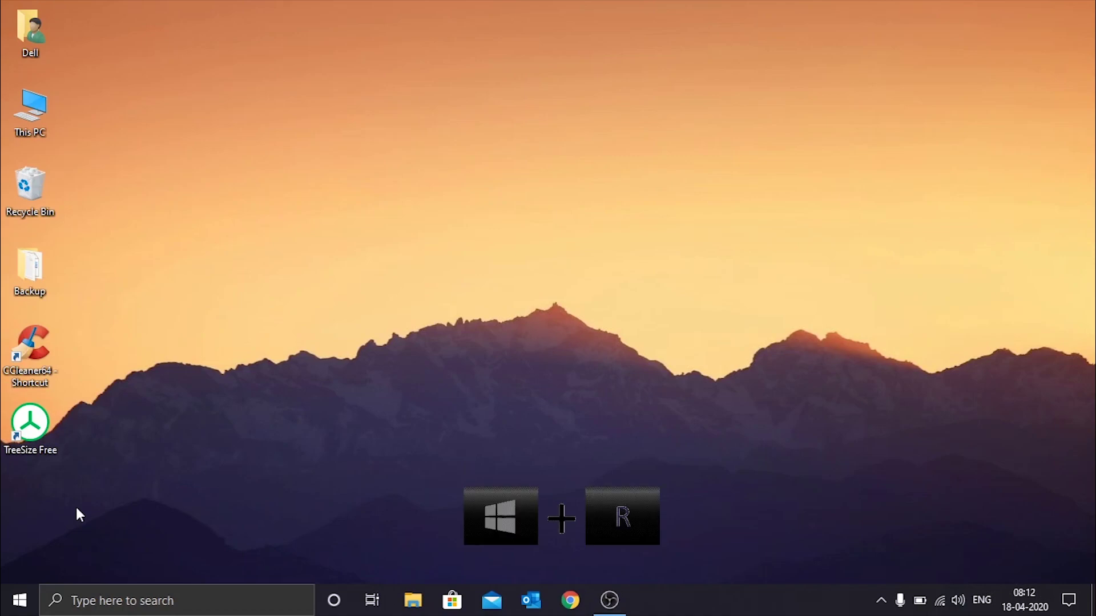
# - Open the Windows Temp folder by running the command temp
pyautogui.press('super+r')
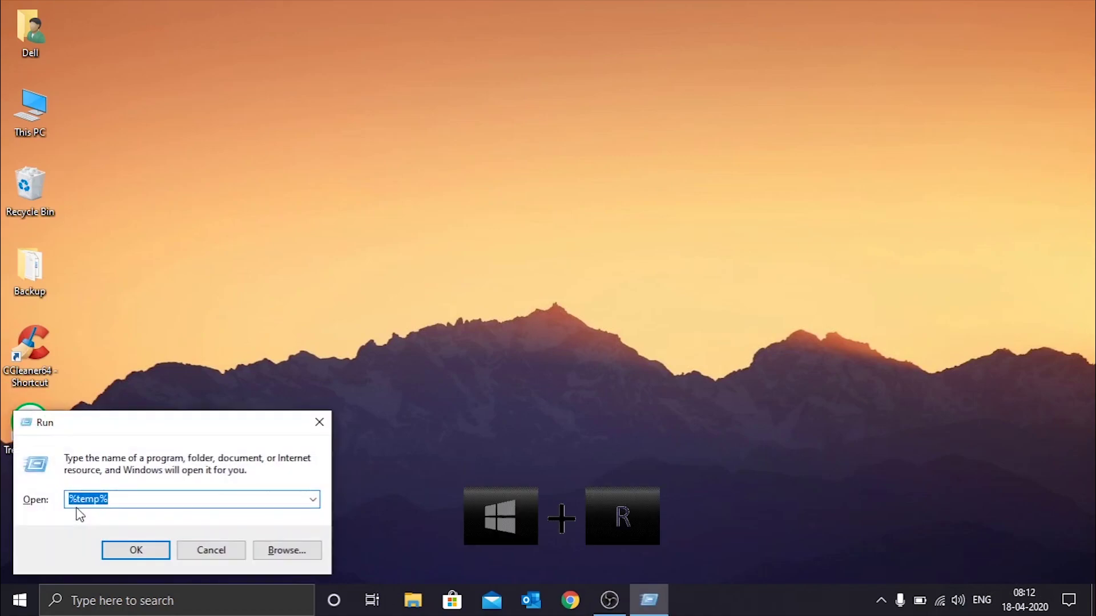
pyautogui.write('temp')
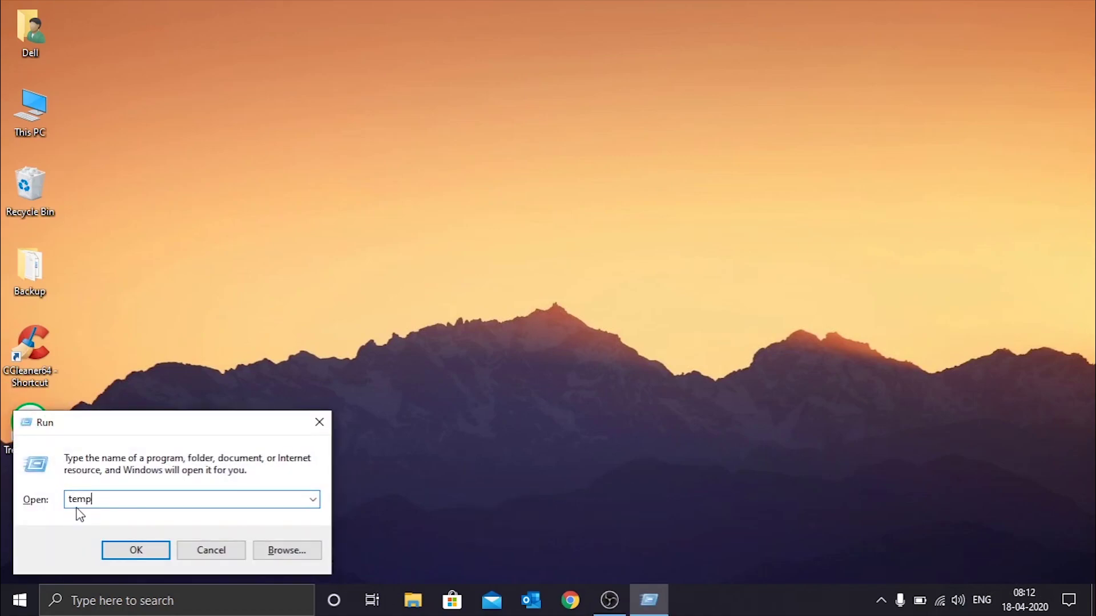
pyautogui.press('Return')
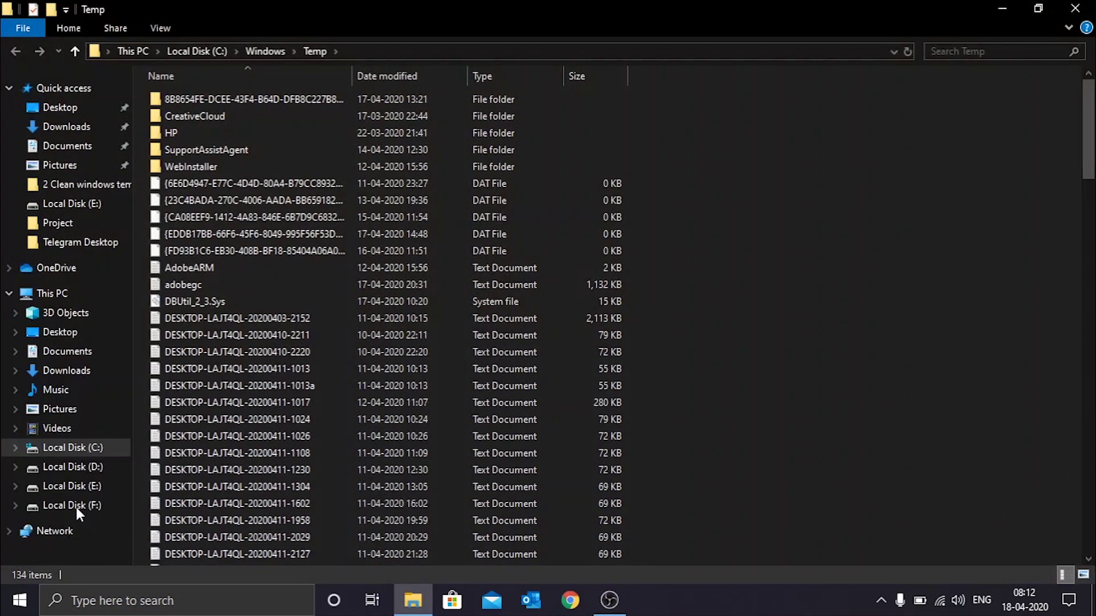
pyautogui.moveTo(1087, 134)
pyautogui.mouseDown()
pyautogui.moveTo(1085, 368)
pyautogui.moveTo(1086, 137)
pyautogui.mouseUp()
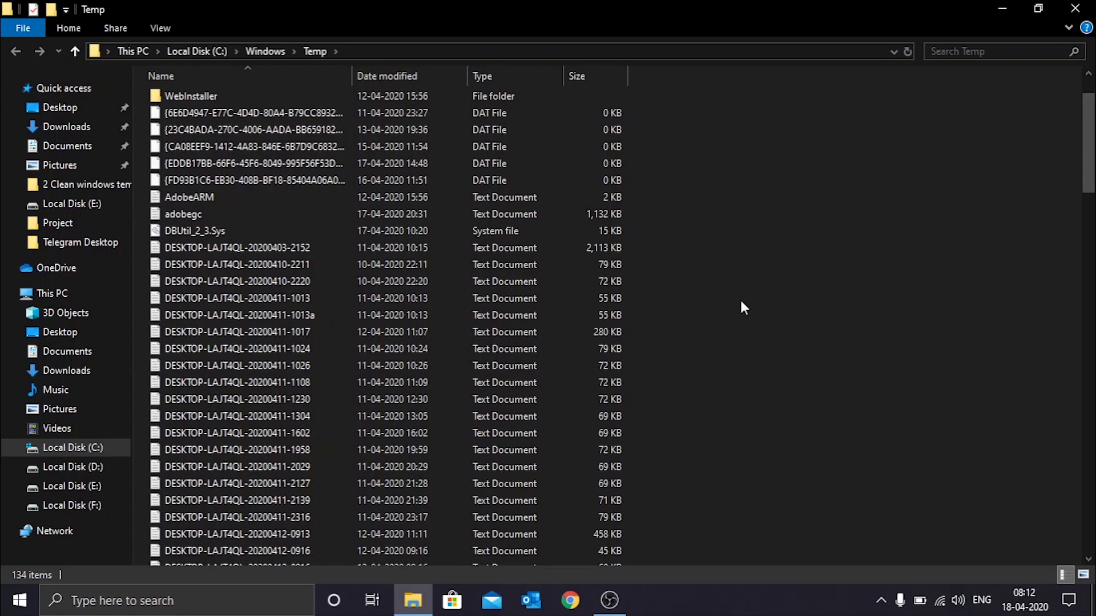
# - Permanently delete everything in the Windows Temp folder, skipping the file in use, and close the folder
pyautogui.hotkey('ctrl', 'a')
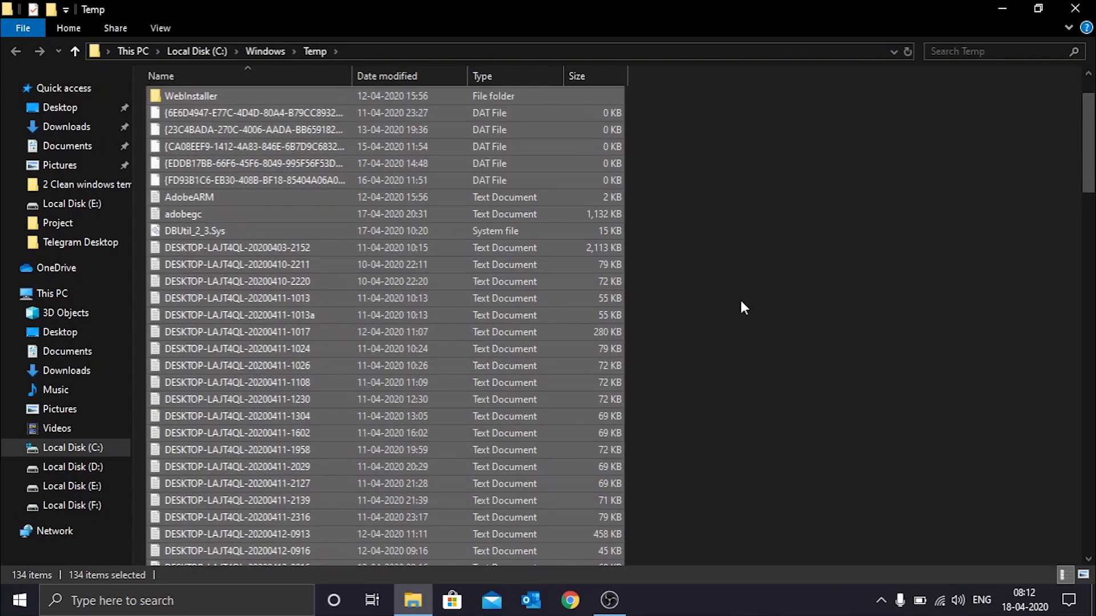
pyautogui.hotkey('shift', 'Delete')
pyautogui.press('Return')
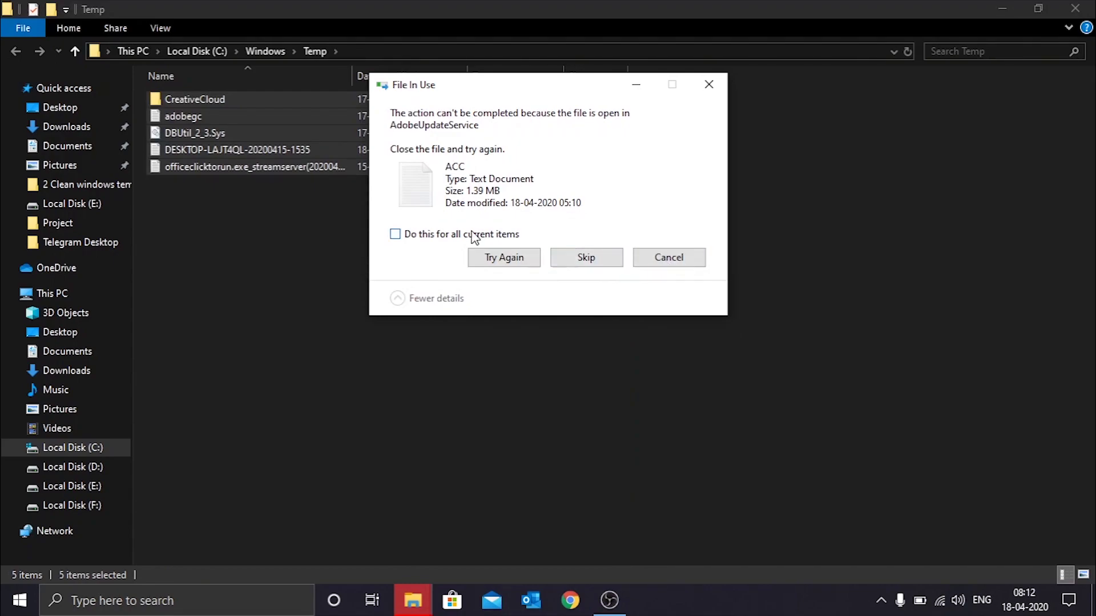
pyautogui.click(588, 259)
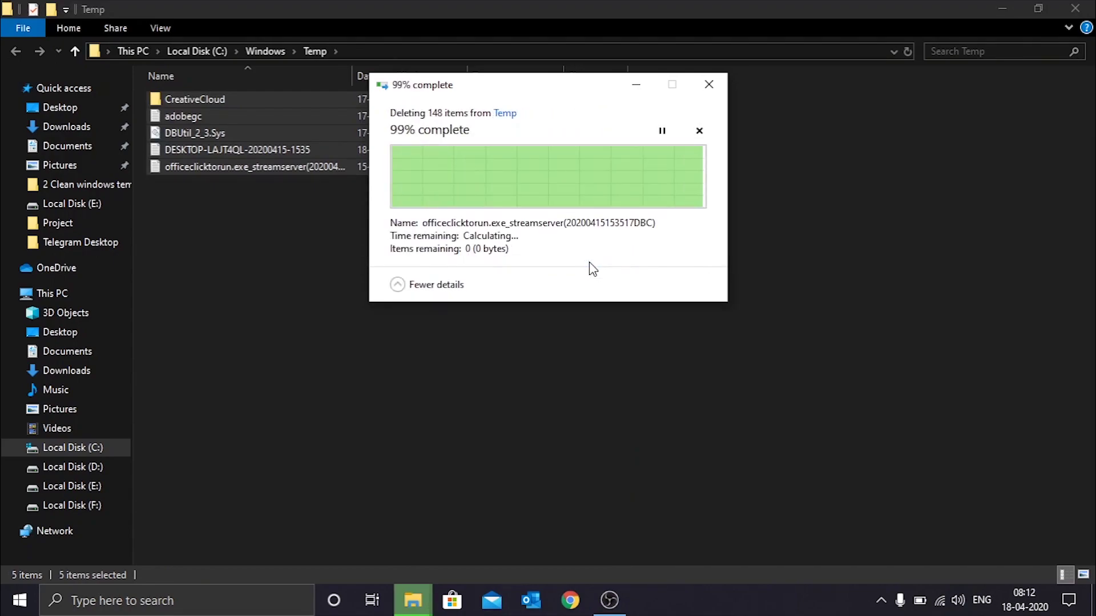
pyautogui.click(1075, 8)
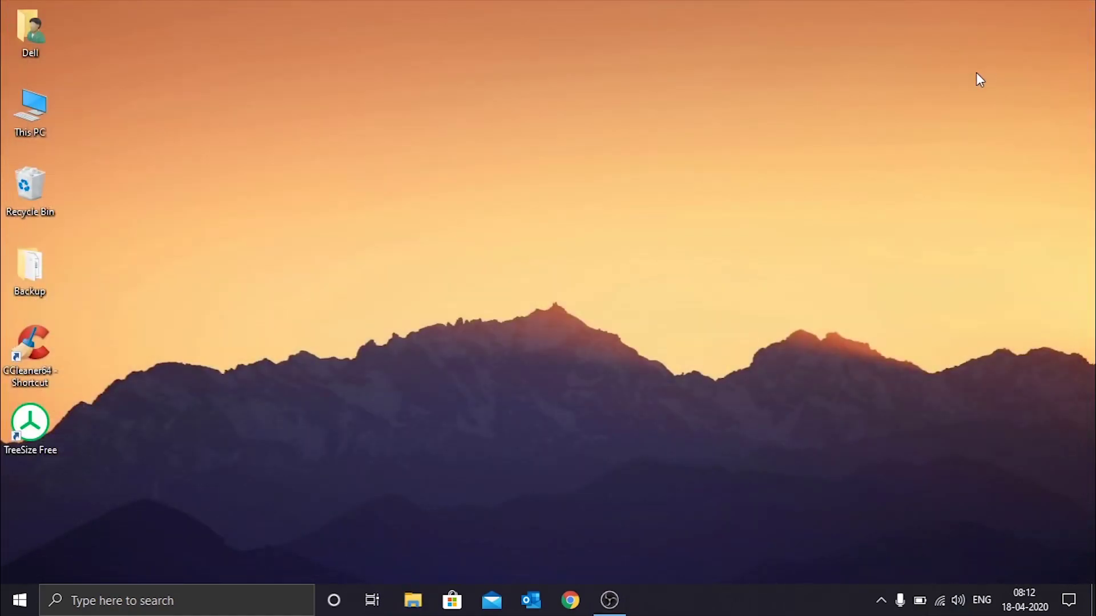
# - Open the user profile's AppData Temp folder by running the command %temp%
pyautogui.press('super+r')
pyautogui.write('%')
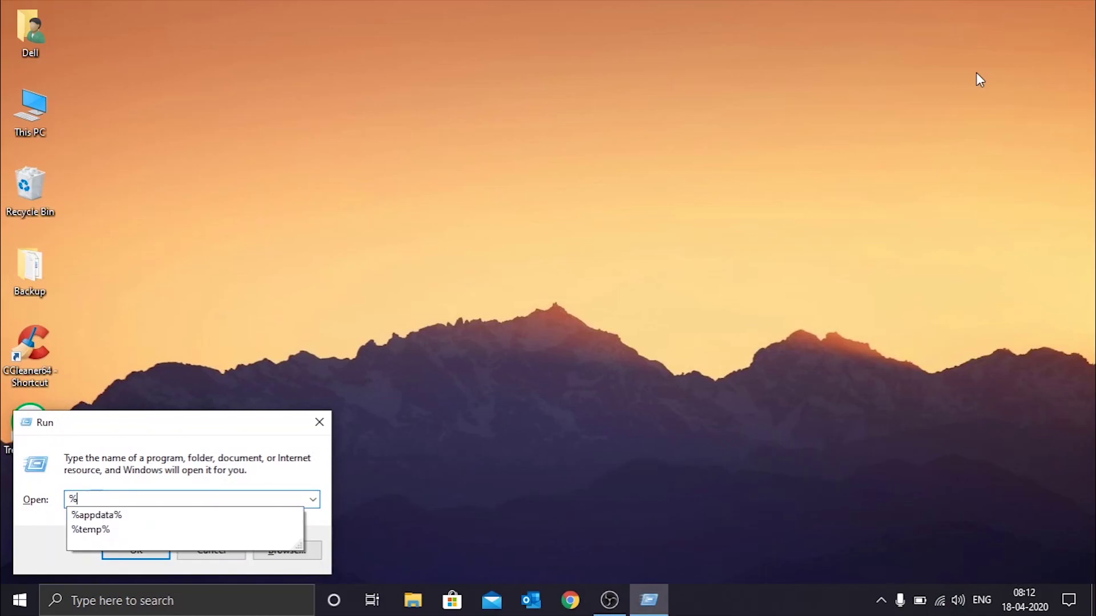
pyautogui.write('temp%')
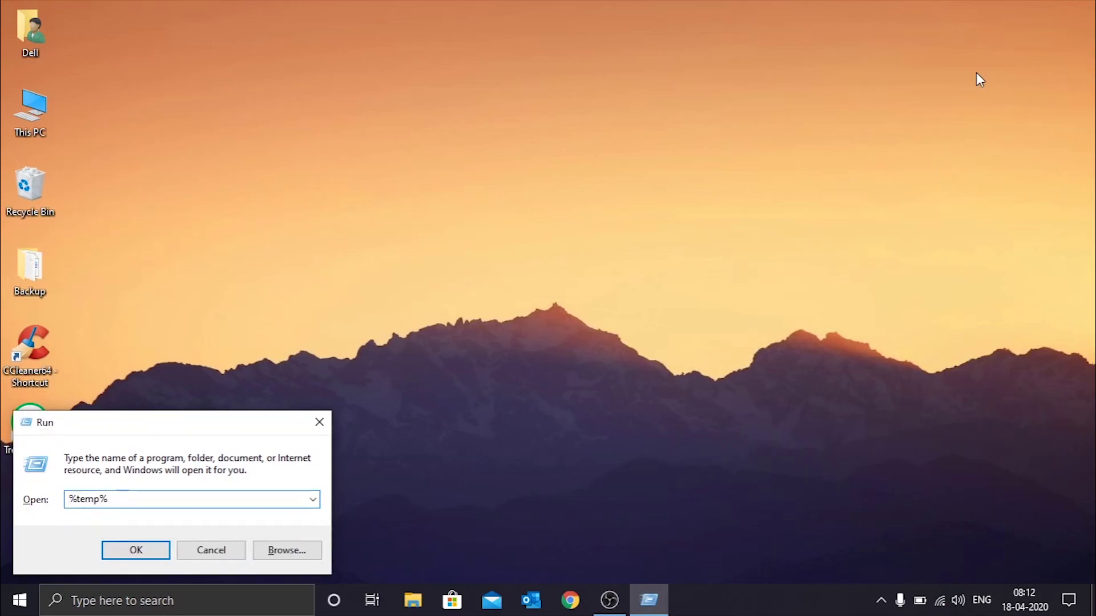
pyautogui.press('Return')
pyautogui.moveTo(1088, 102)
pyautogui.mouseDown()
pyautogui.moveTo(1085, 409)
pyautogui.moveTo(1087, 89)
pyautogui.mouseUp()
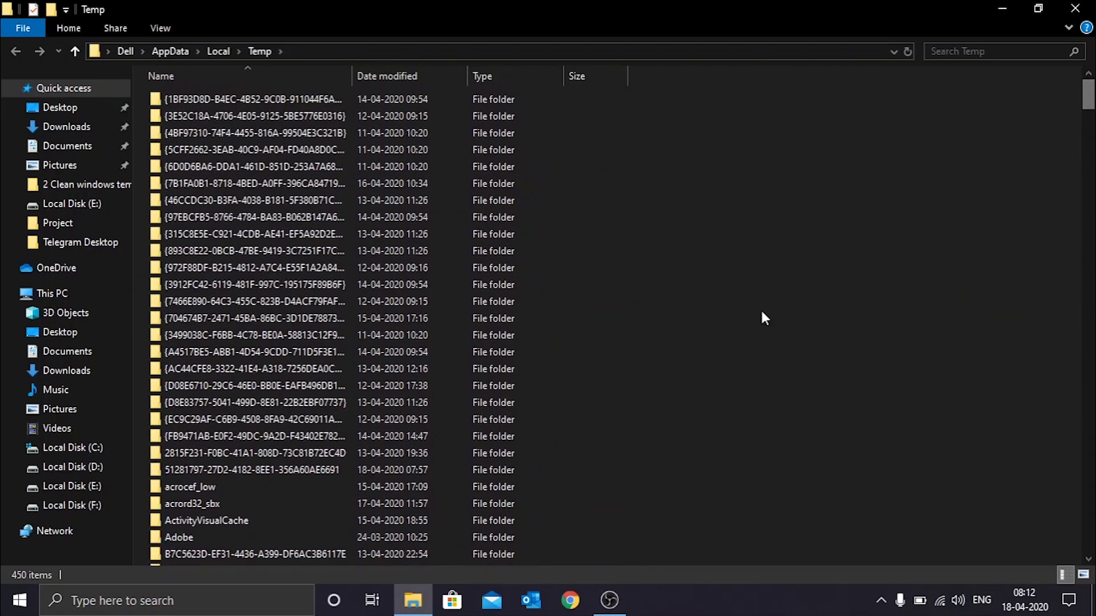
# - Permanently delete everything in the user Temp folder, granting administrator permission for all current items, and close the folder
pyautogui.hotkey('ctrl', 'a')
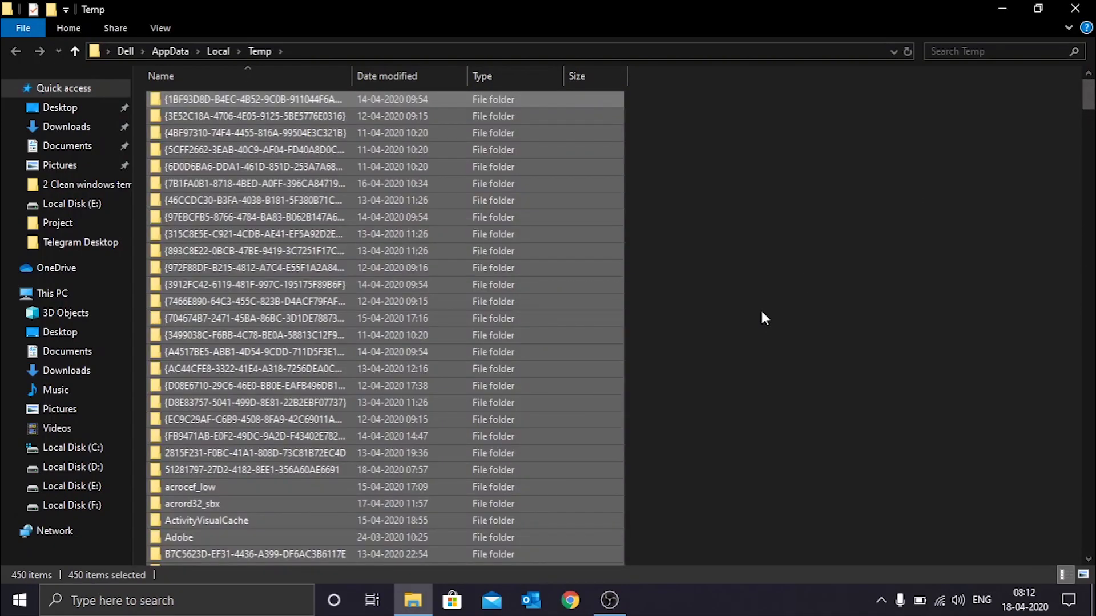
pyautogui.hotkey('shift', 'Delete')
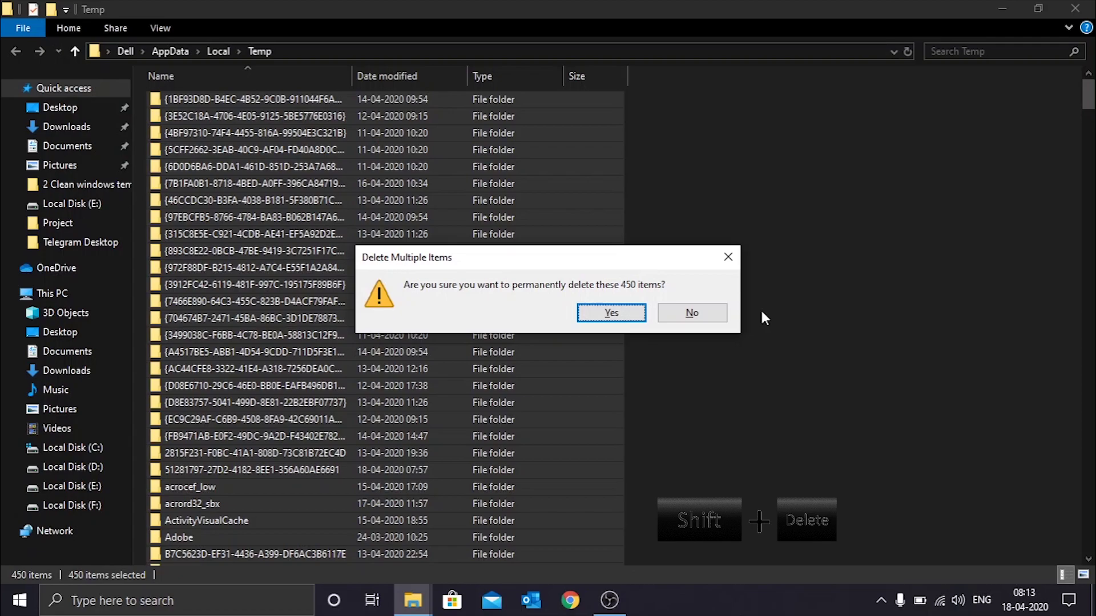
pyautogui.press('Return')
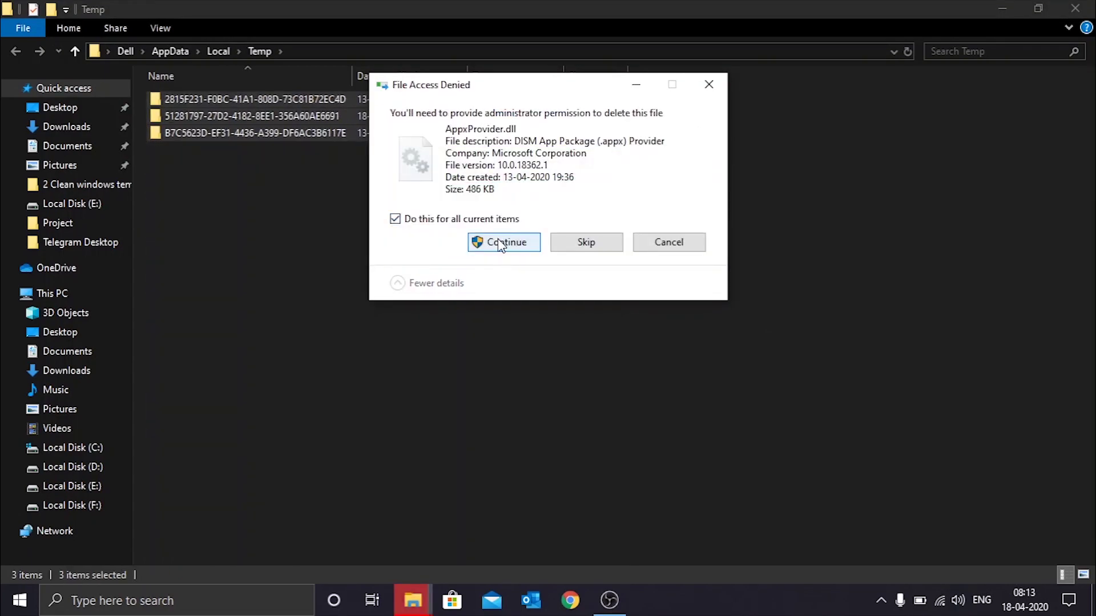
pyautogui.click(500, 242)
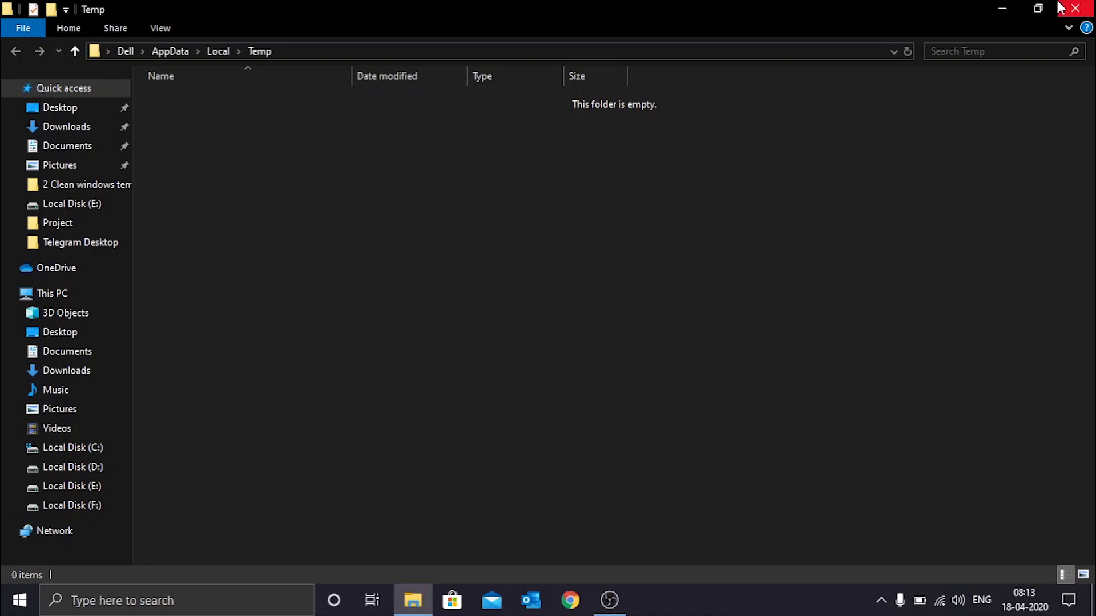
pyautogui.click(1074, 8)
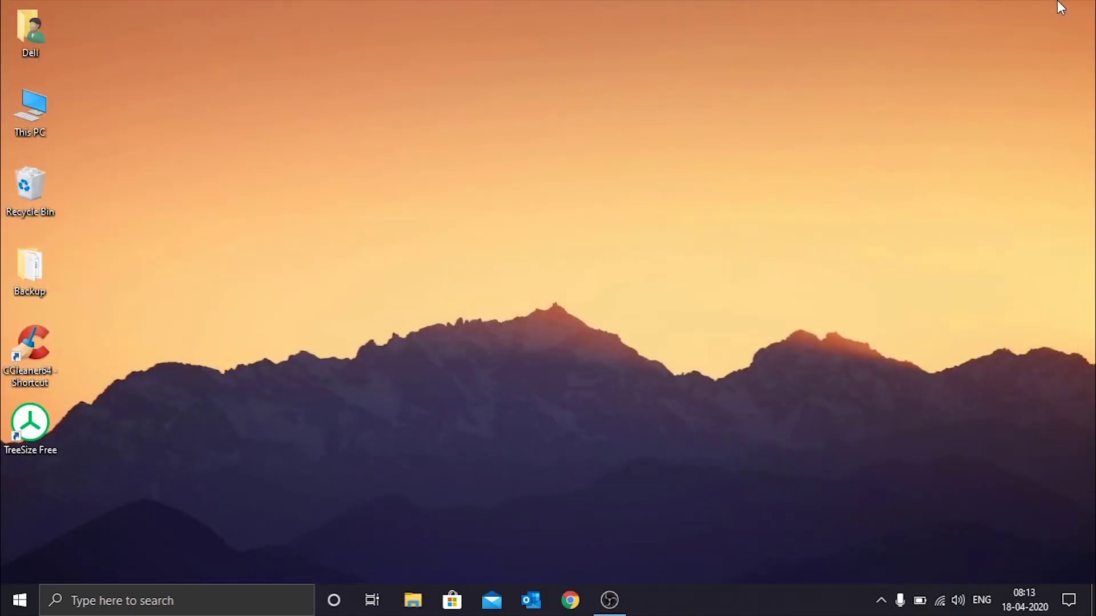
# - Open the Windows Prefetch folder by running the command prefetch
pyautogui.press('super+r')
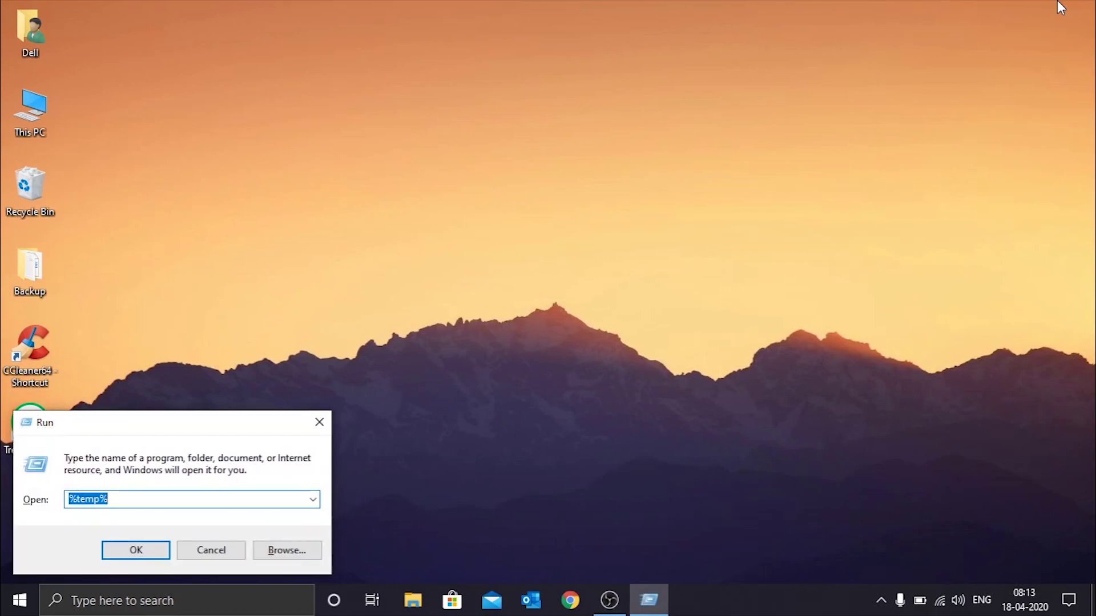
pyautogui.write('pre')
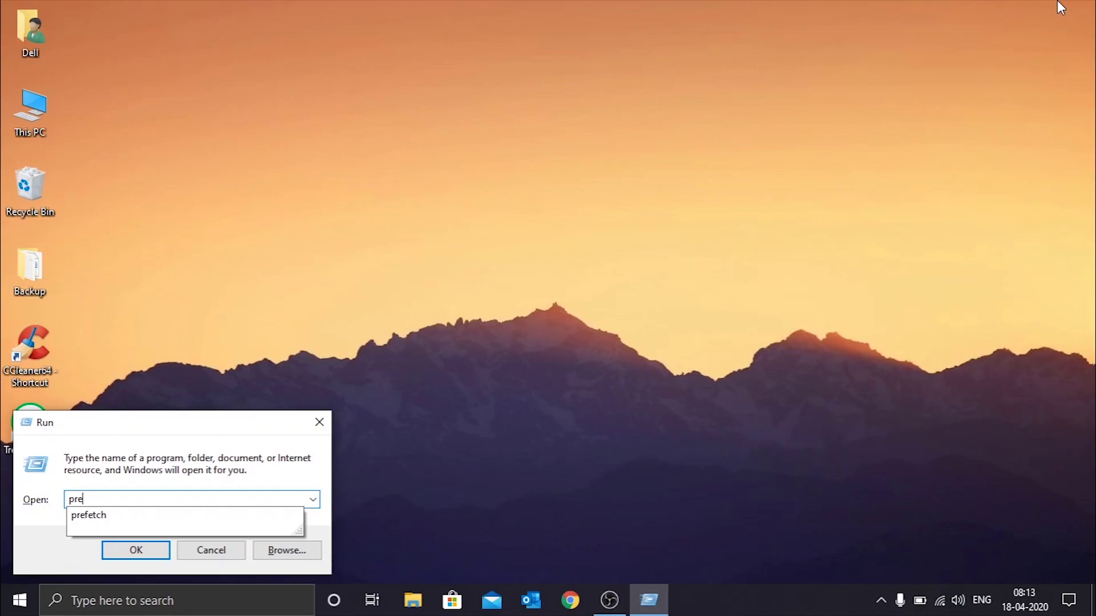
pyautogui.write('fetch')
pyautogui.press('Return')
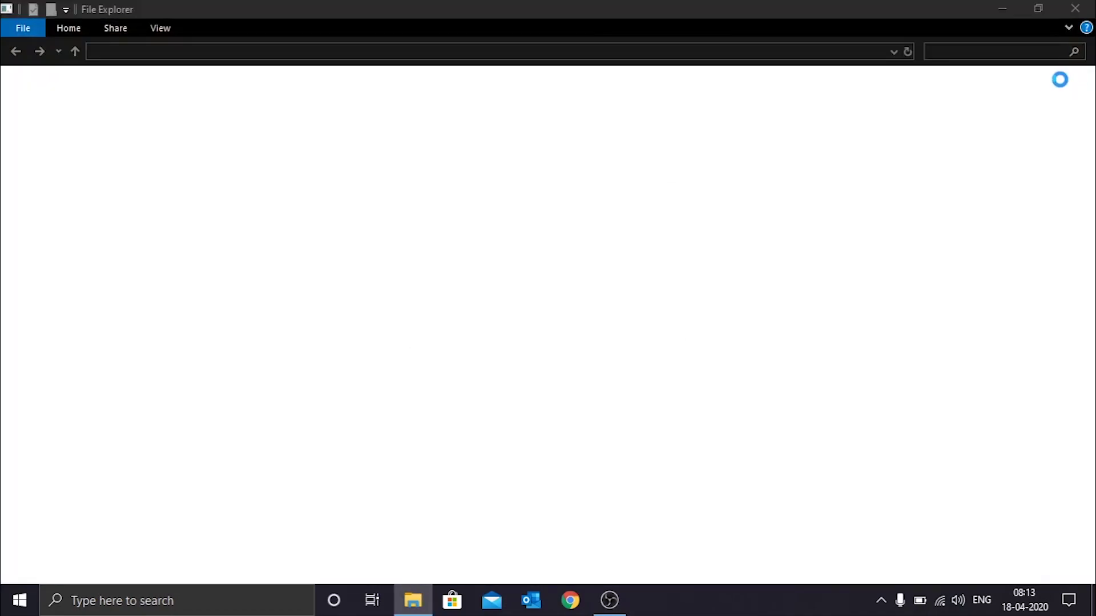
pyautogui.click(572, 319)
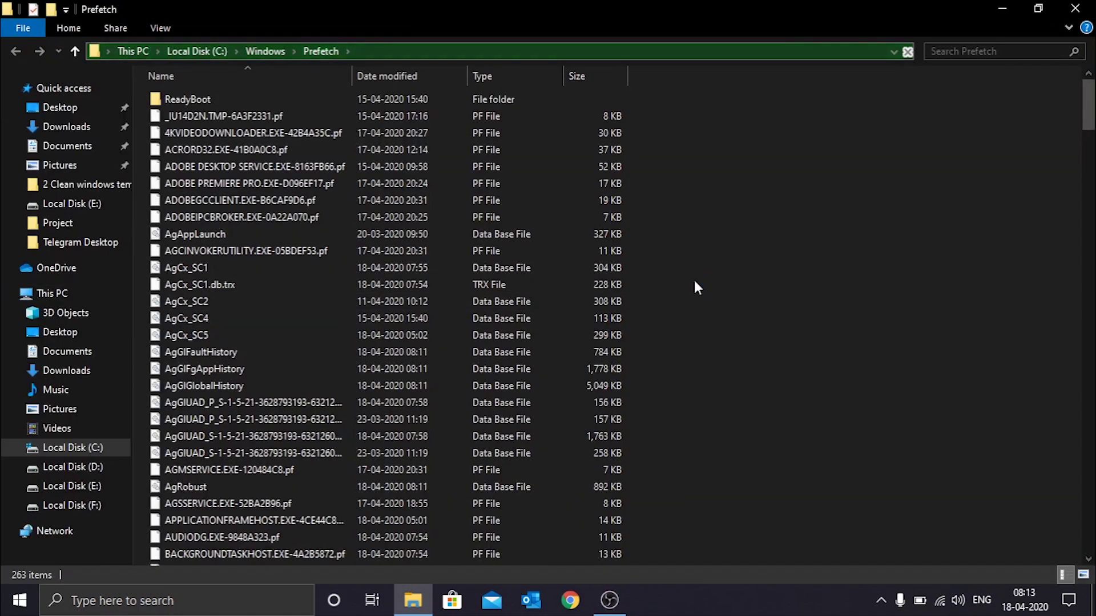
pyautogui.moveTo(1092, 97)
pyautogui.mouseDown()
pyautogui.moveTo(1091, 485)
pyautogui.moveTo(1090, 98)
pyautogui.mouseUp()
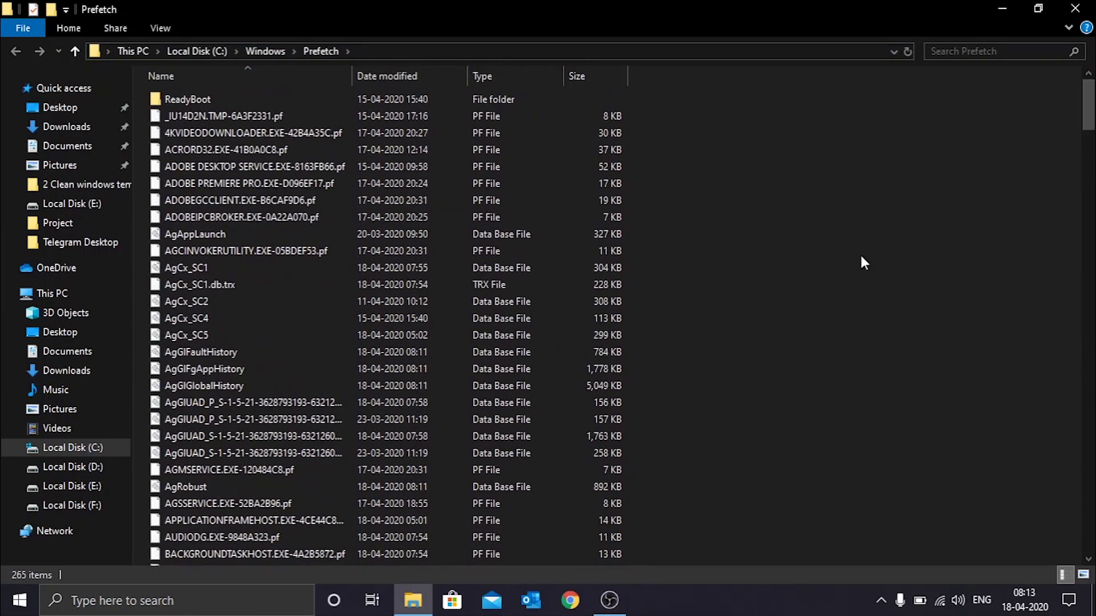
# - Permanently delete everything in the Prefetch folder, skipping the file in use, and close the folder
pyautogui.hotkey('ctrl', 'a')
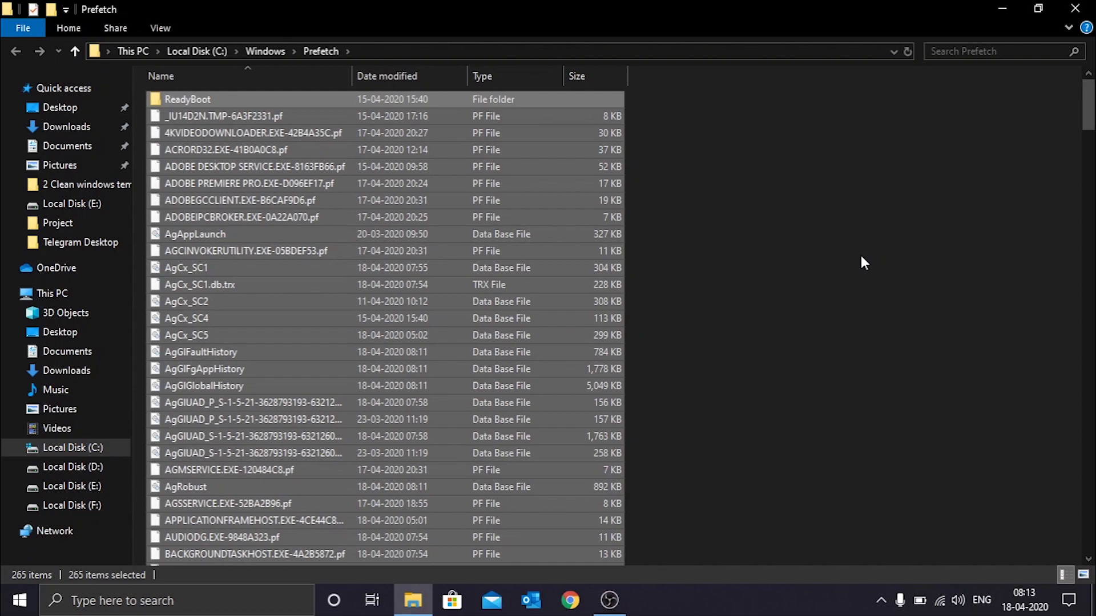
pyautogui.hotkey('shift', 'Delete')
pyautogui.press('Return')
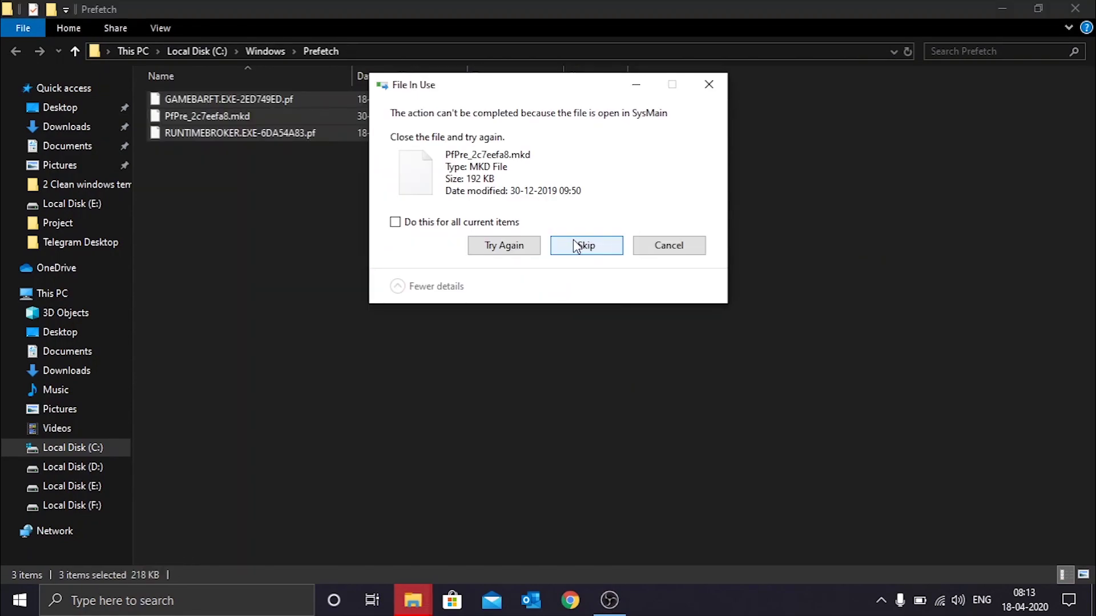
pyautogui.click(576, 246)
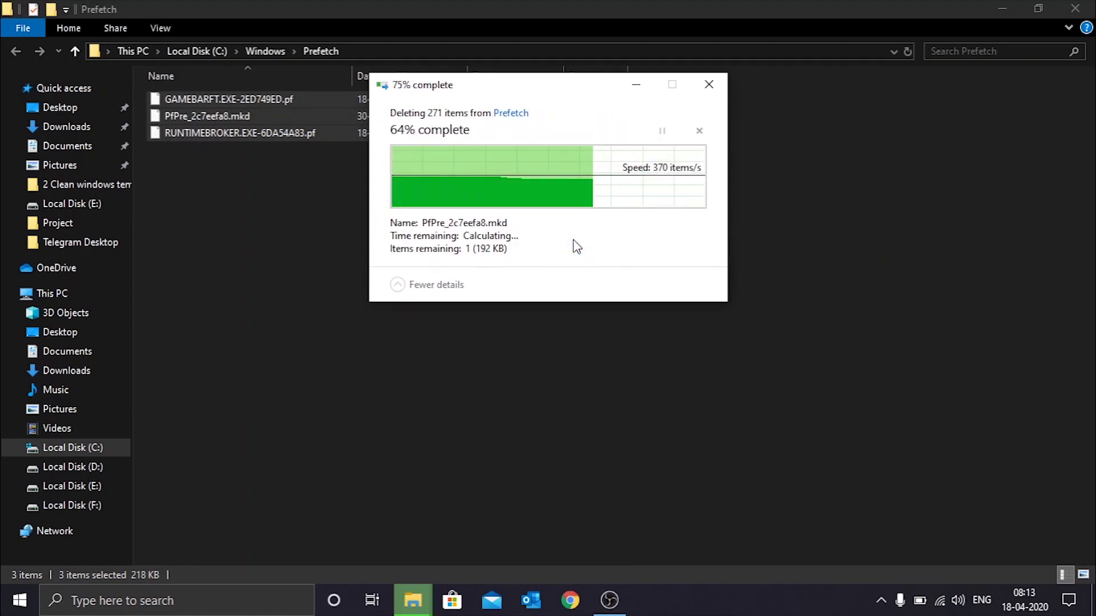
pyautogui.click(576, 247)
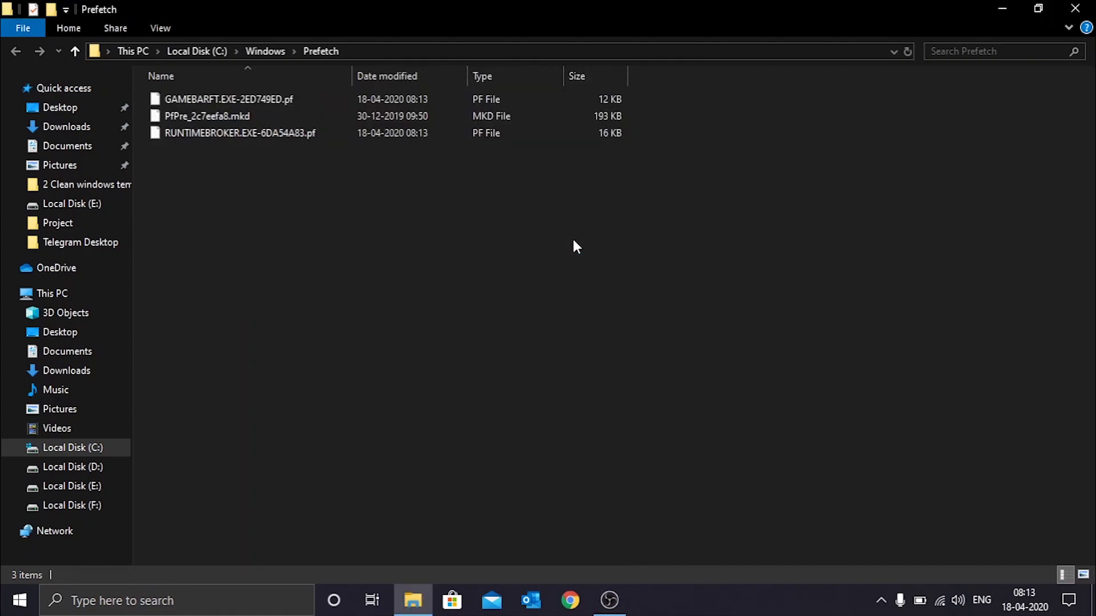
pyautogui.click(1075, 8)
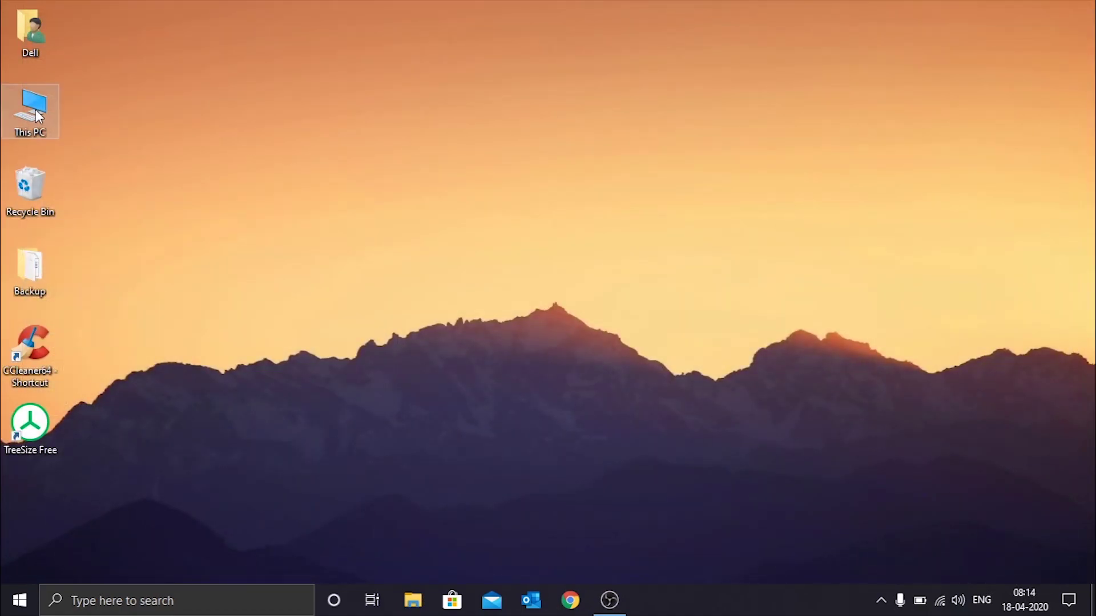
# - Search Windows for the restore point settings and open the system protection configuration for Local Disk (C:)
pyautogui.press('super')
pyautogui.write('res')
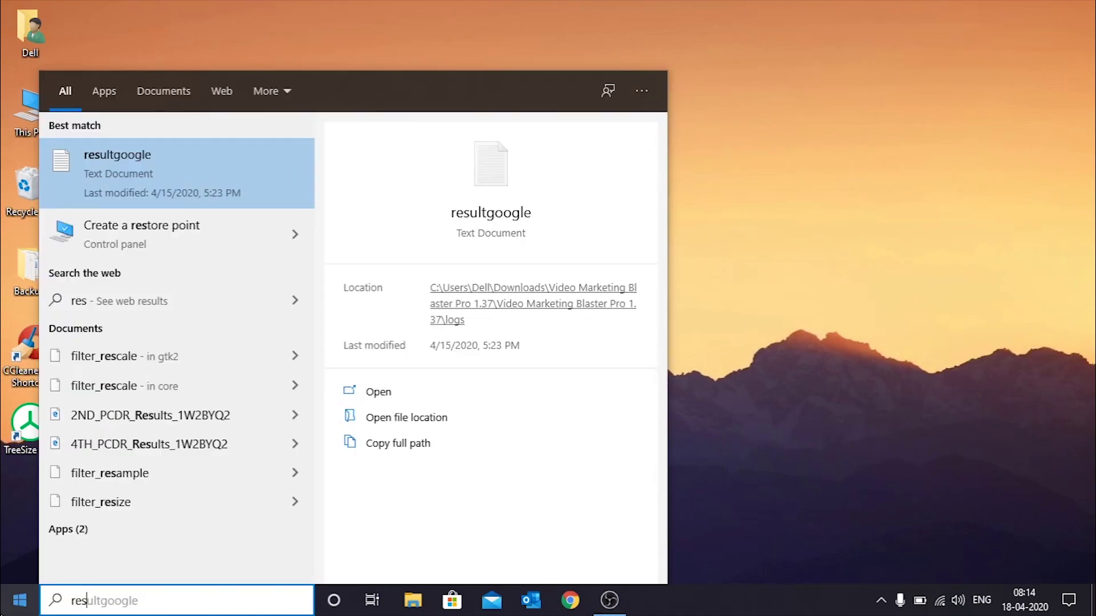
pyautogui.click(119, 240)
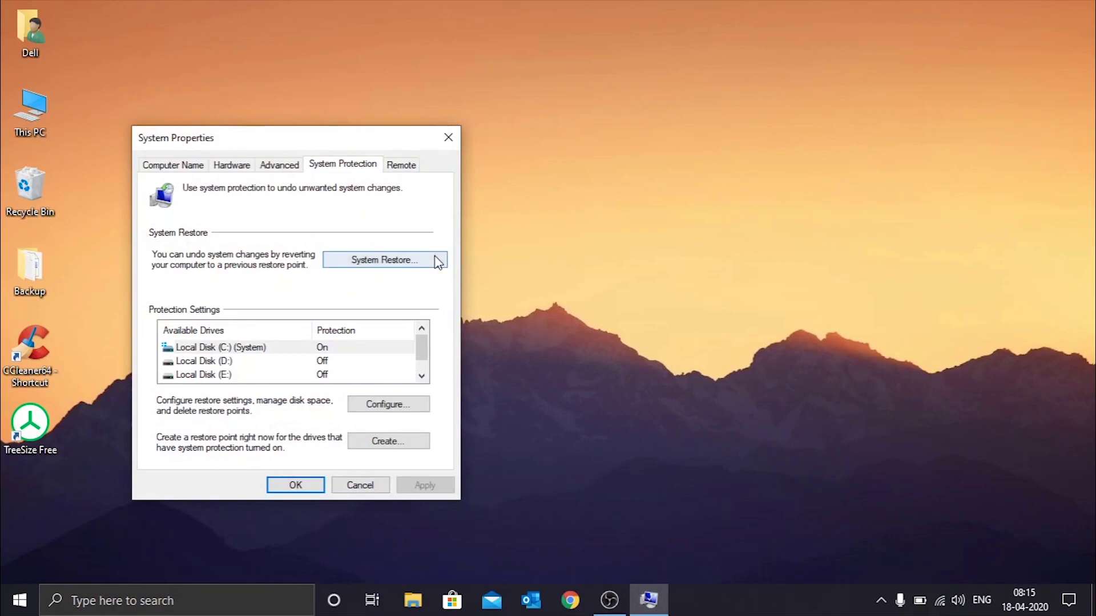
pyautogui.click(280, 350)
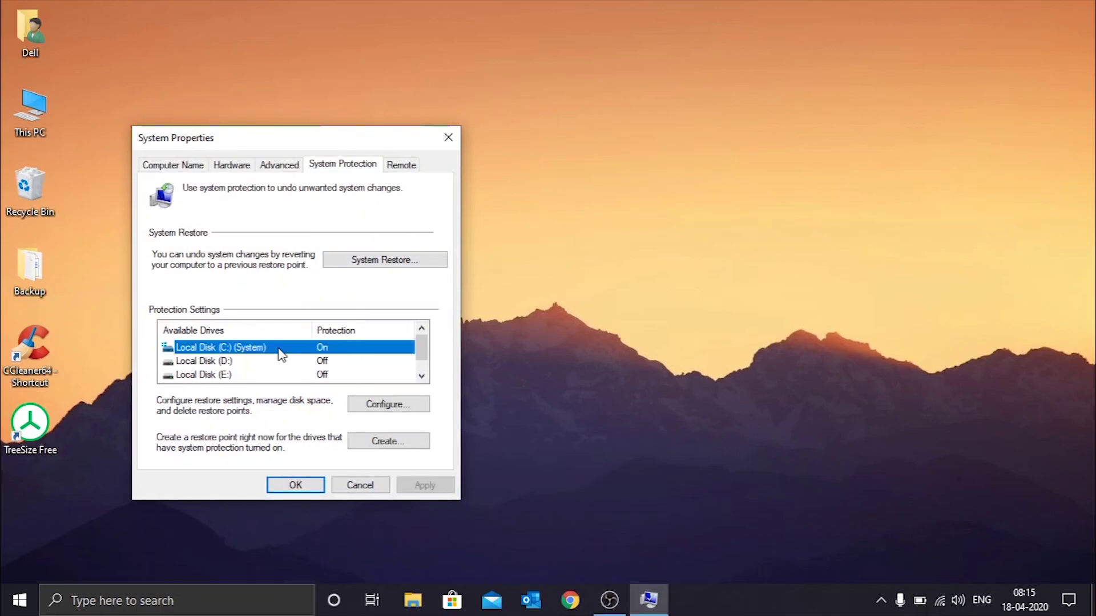
pyautogui.click(369, 402)
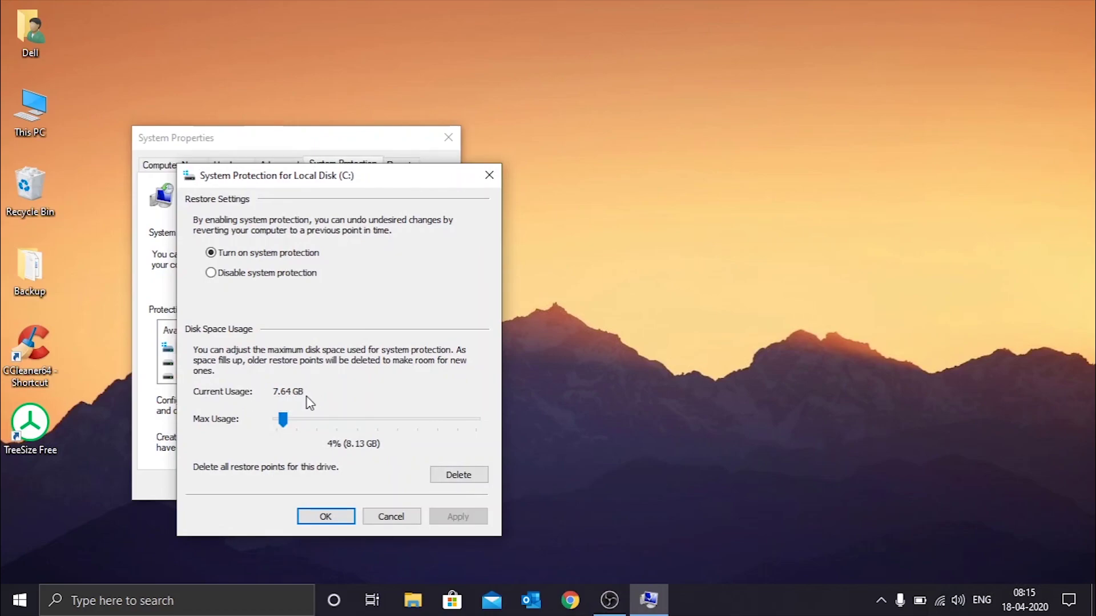
# - Delete all restore points for Local Disk (C:) and accept its system protection settings
pyautogui.click(461, 478)
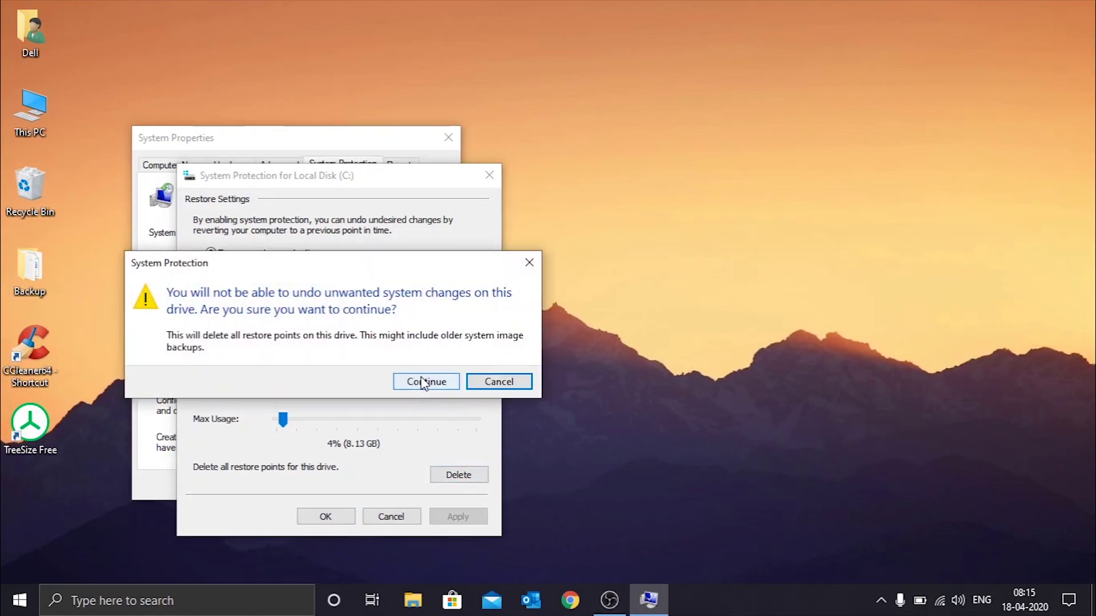
pyautogui.click(423, 382)
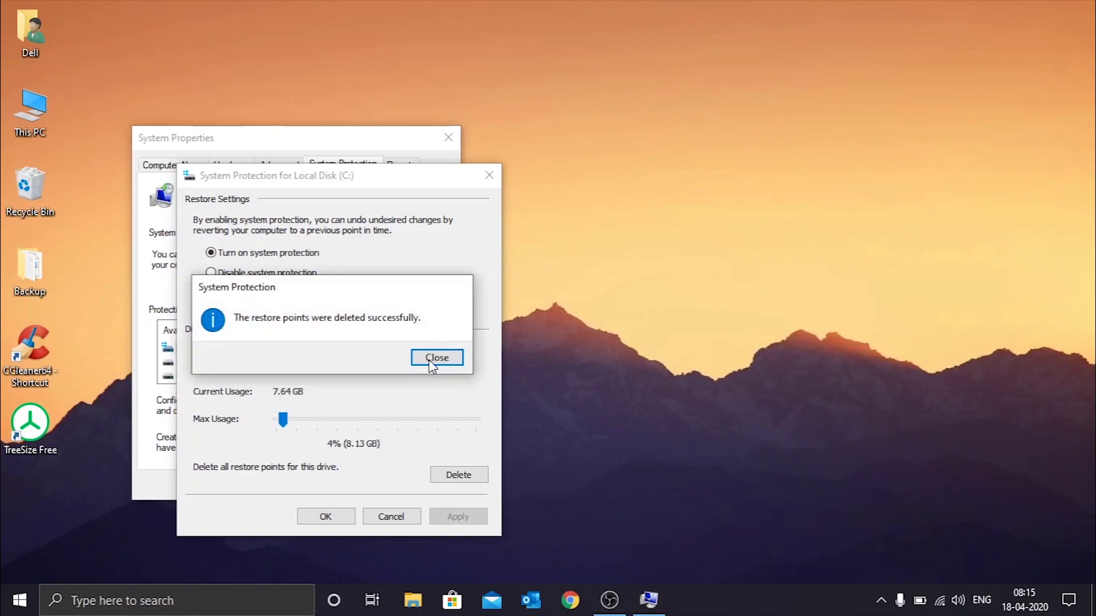
pyautogui.click(433, 358)
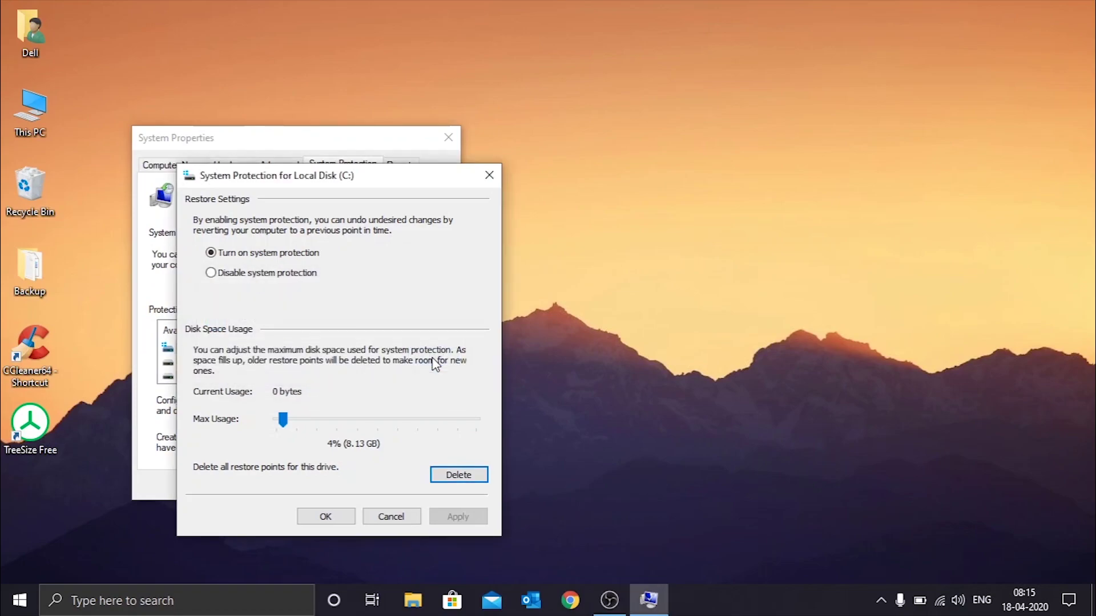
pyautogui.click(325, 517)
# - Create a restore point with the description "New 18-4-2020" for the protected drives
pyautogui.click(390, 441)
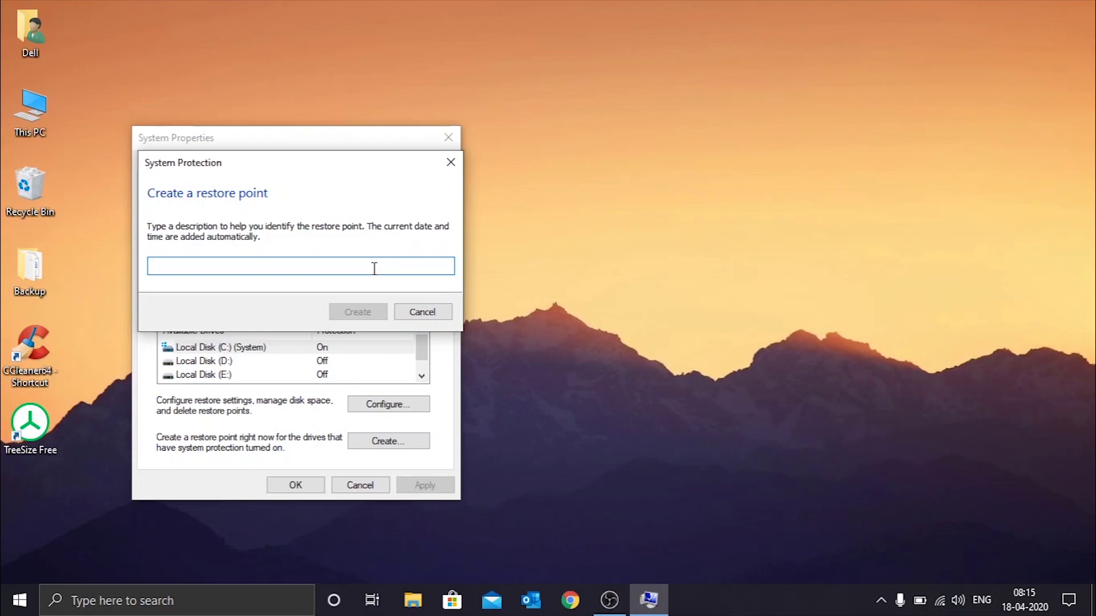
pyautogui.write('New')
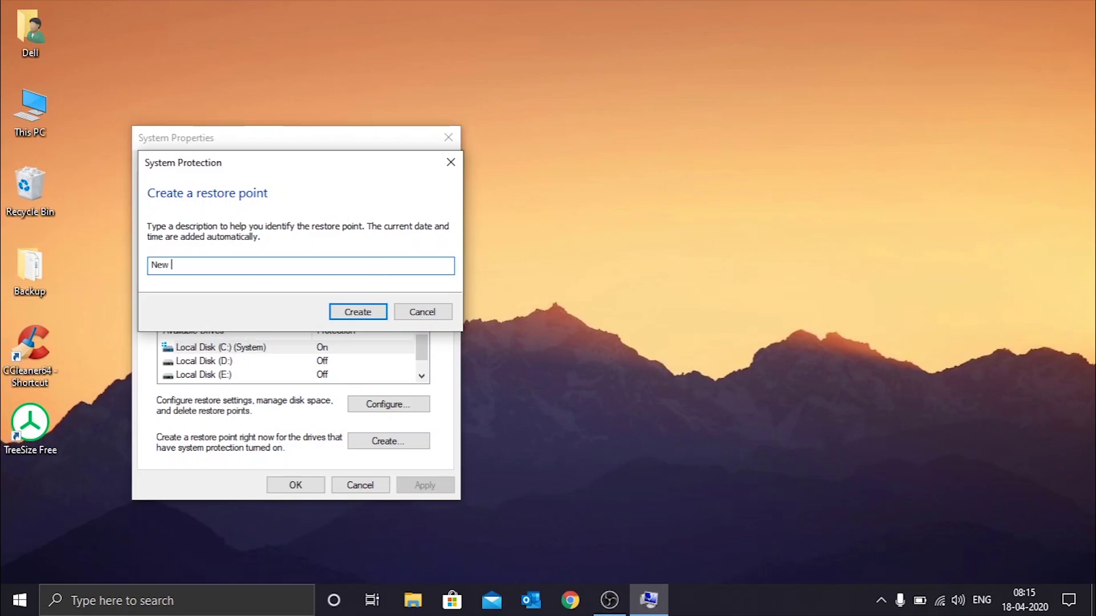
pyautogui.write(' 18-4-2020')
pyautogui.click(358, 312)
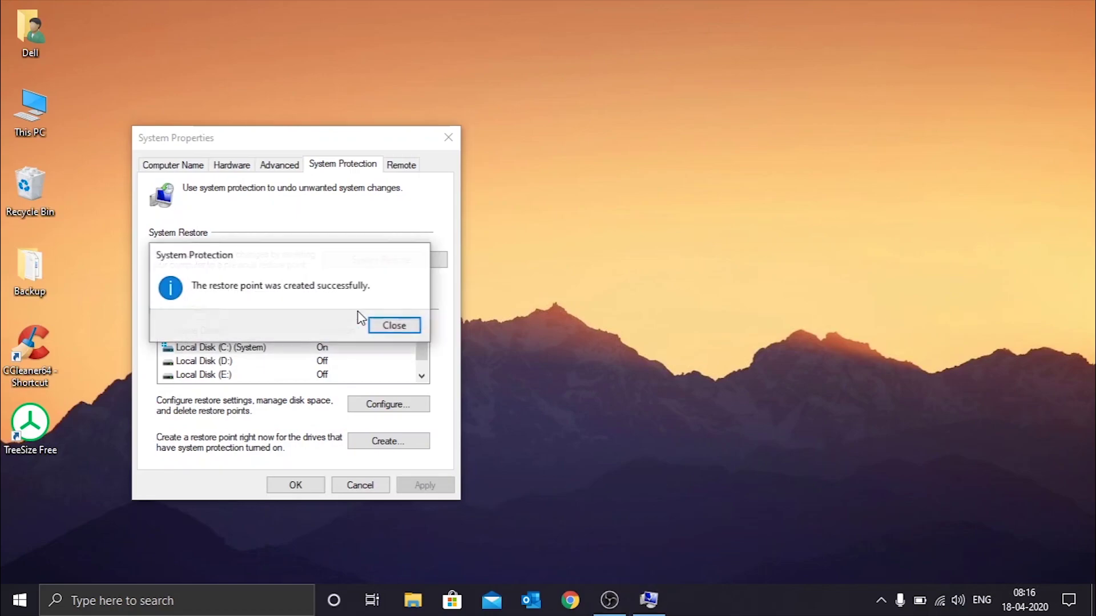
pyautogui.click(396, 324)
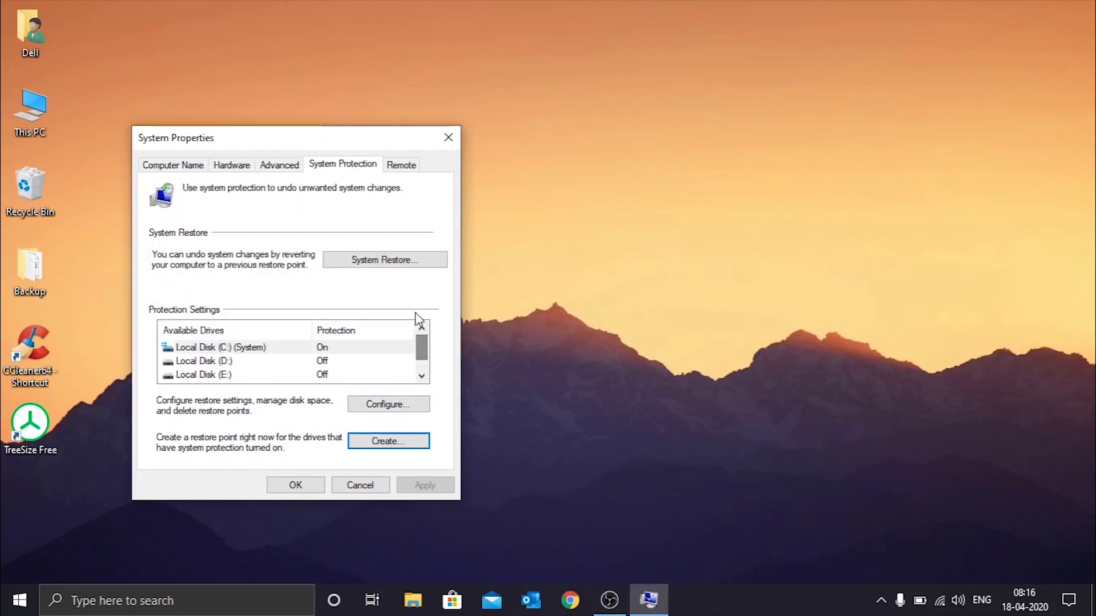
# - Check the disk space used by system protection on Local Disk (C:), and close the system properties
pyautogui.click(406, 414)
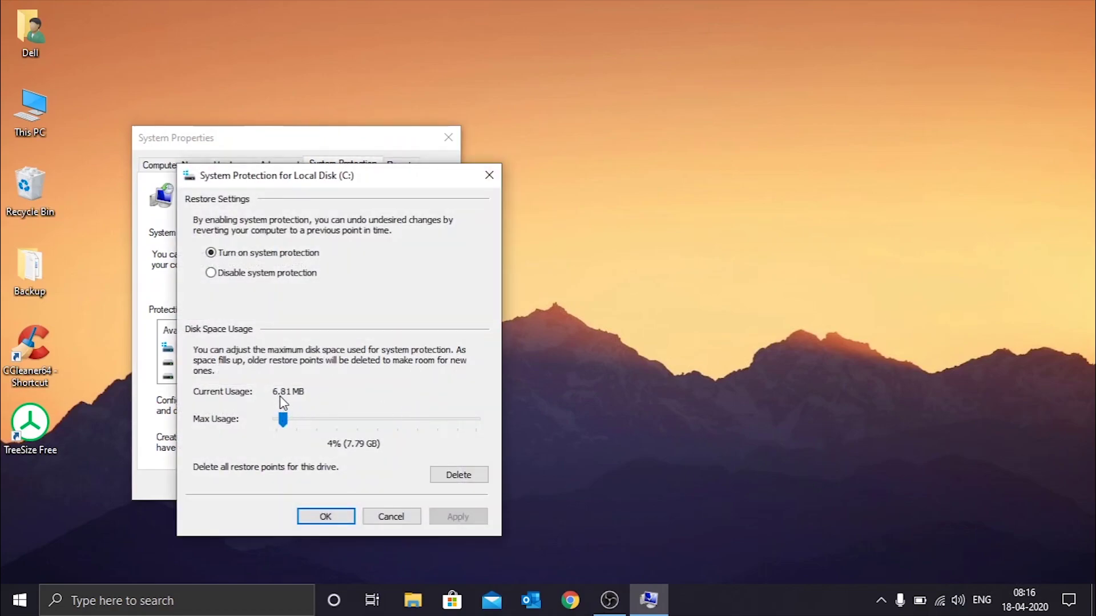
pyautogui.click(342, 502)
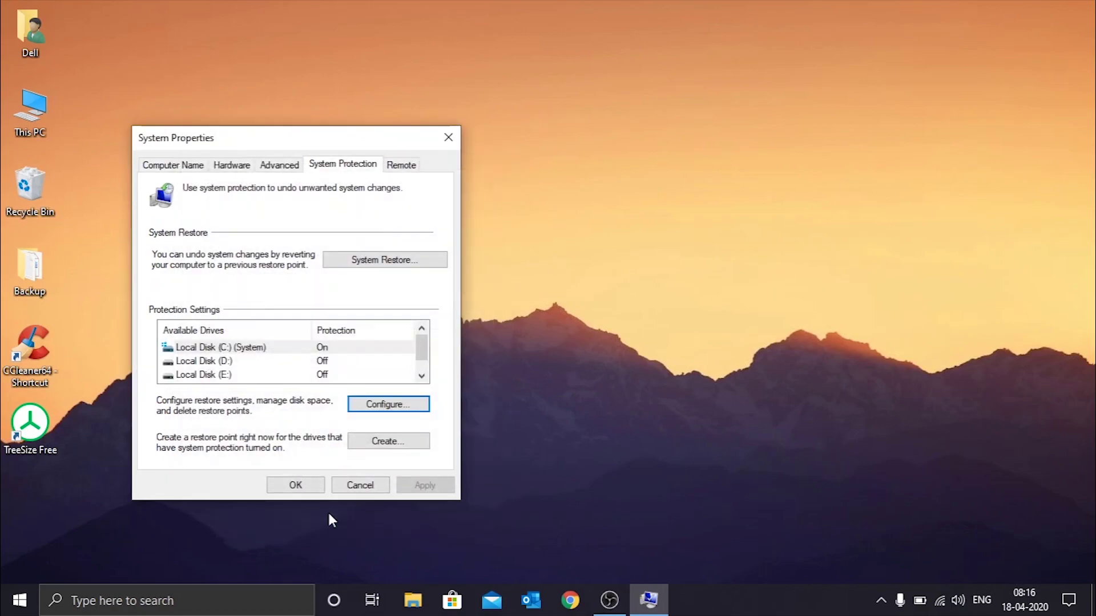
pyautogui.click(311, 482)
pyautogui.rightClick(330, 277)
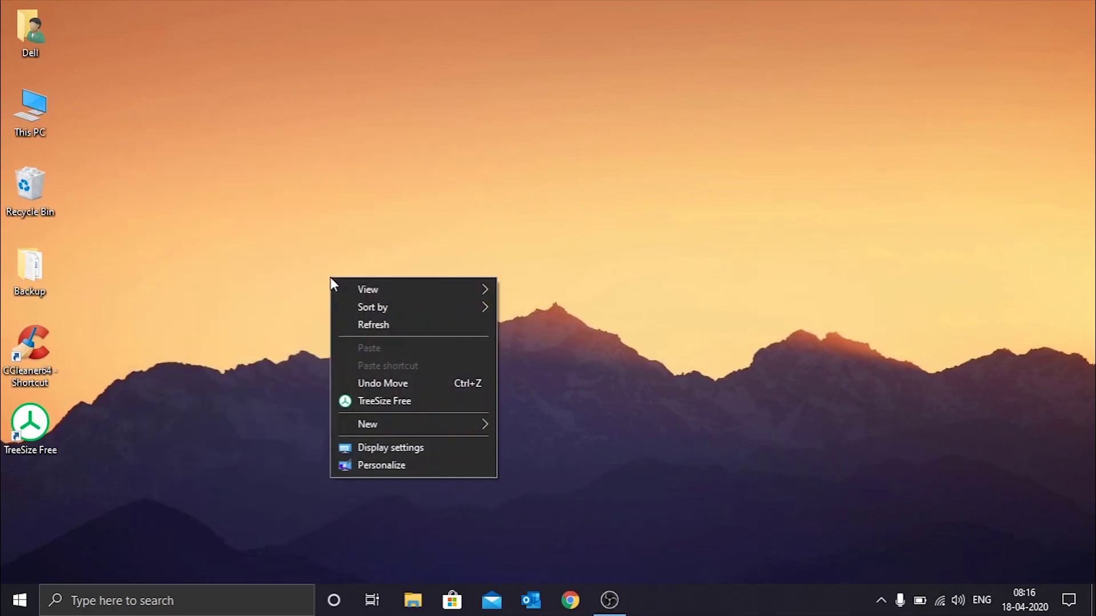
pyautogui.click(360, 325)
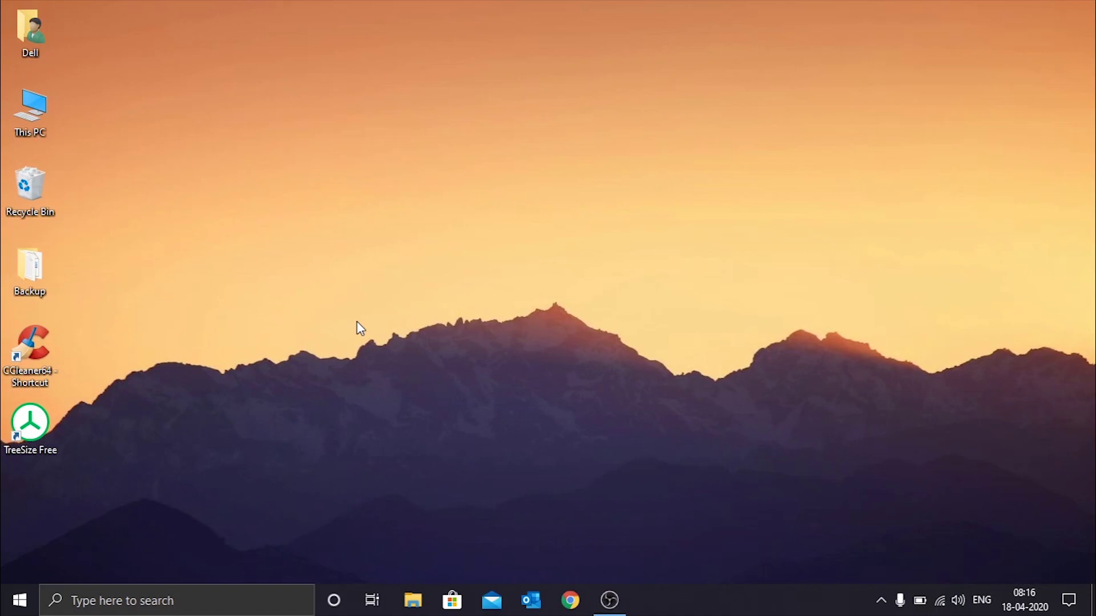
# - Flush the DNS resolver cache by running ipconfig/flushDNS in Command Prompt, and exit it
pyautogui.press('super+r')
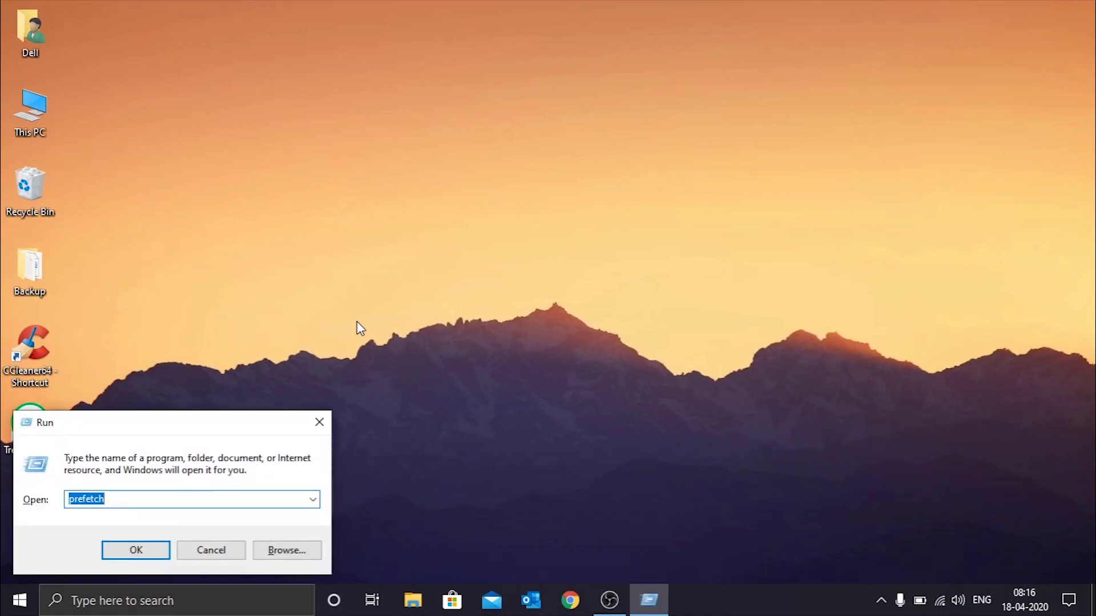
pyautogui.write('cmd')
pyautogui.press('Return')
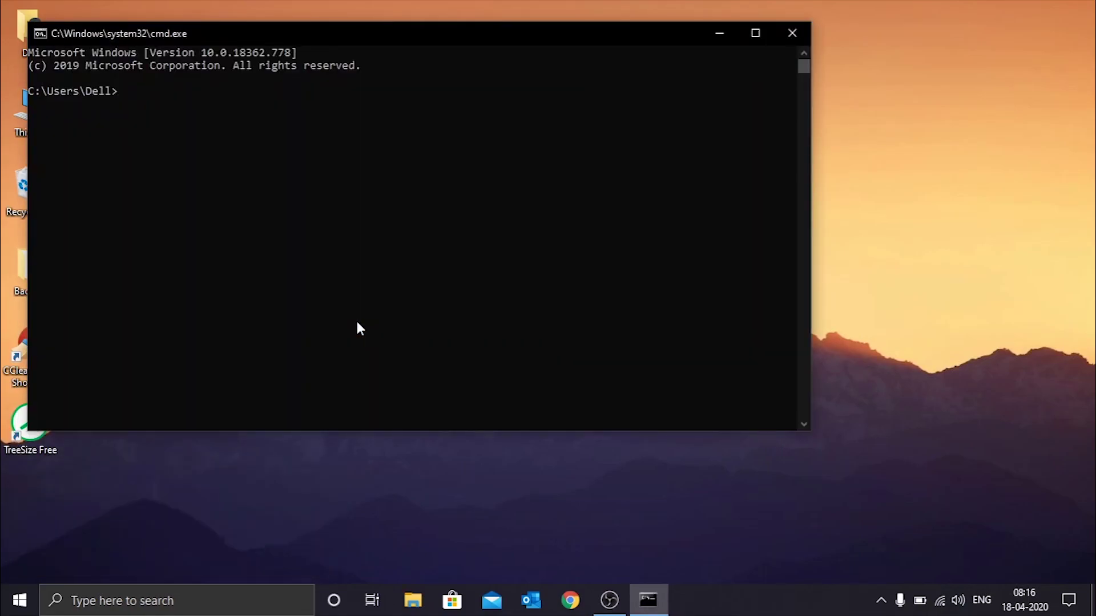
pyautogui.write('ipconfig/flushDNS')
pyautogui.press('Return')
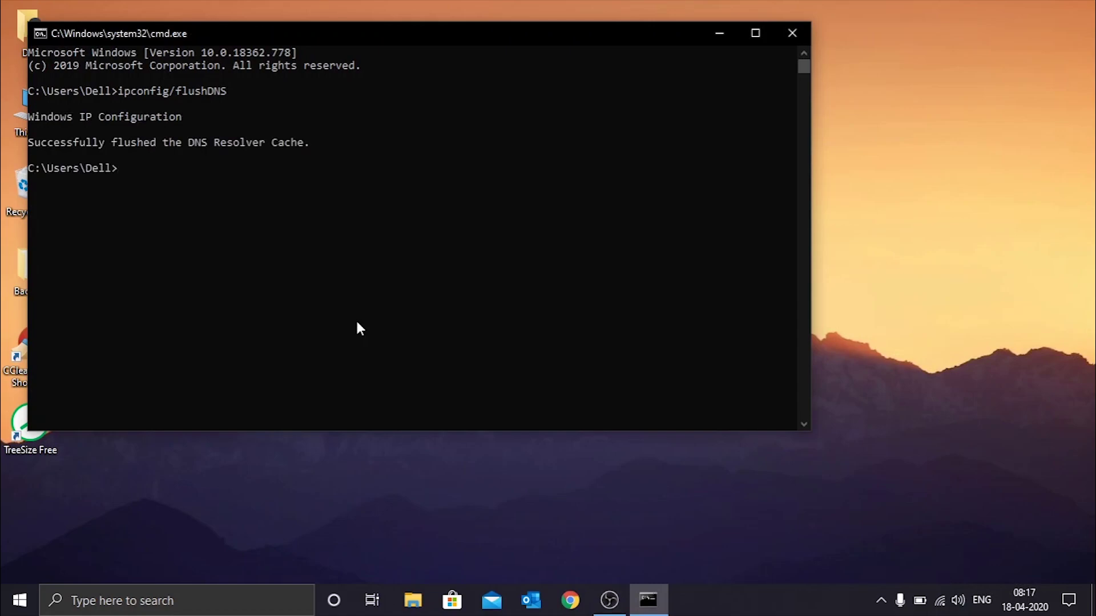
pyautogui.write('exit')
pyautogui.press('Return')
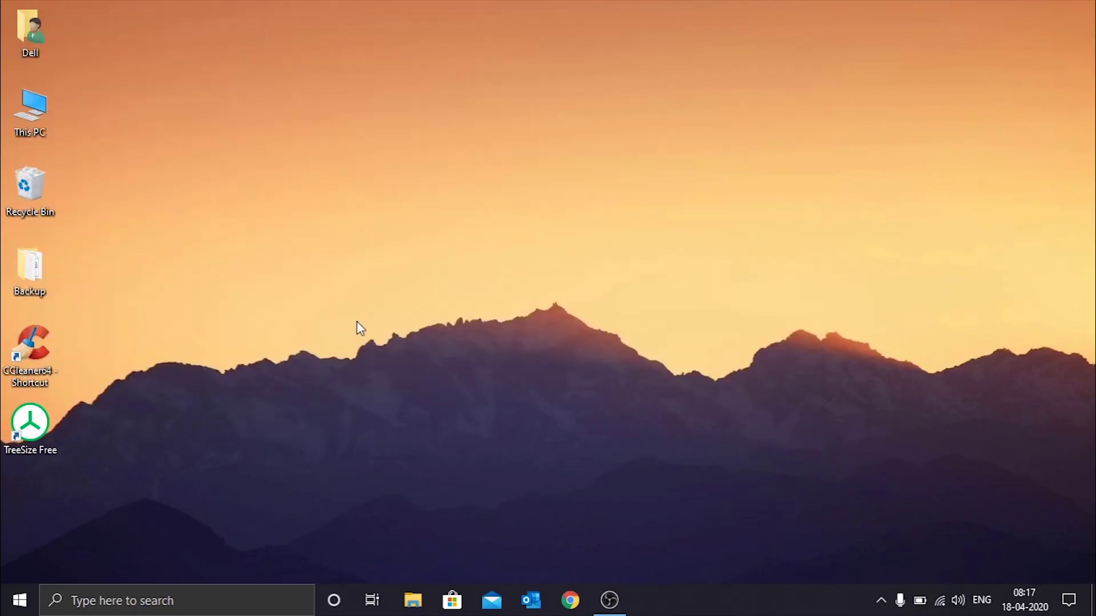
pyautogui.rightClick(427, 217)
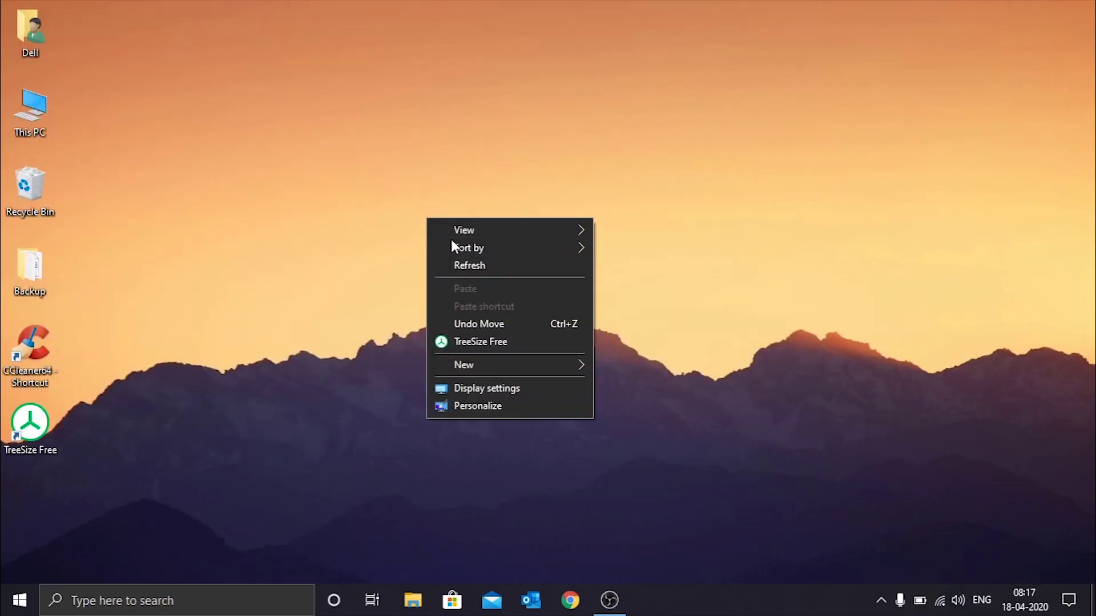
pyautogui.click(460, 267)
pyautogui.rightClick(322, 194)
pyautogui.click(43, 121)
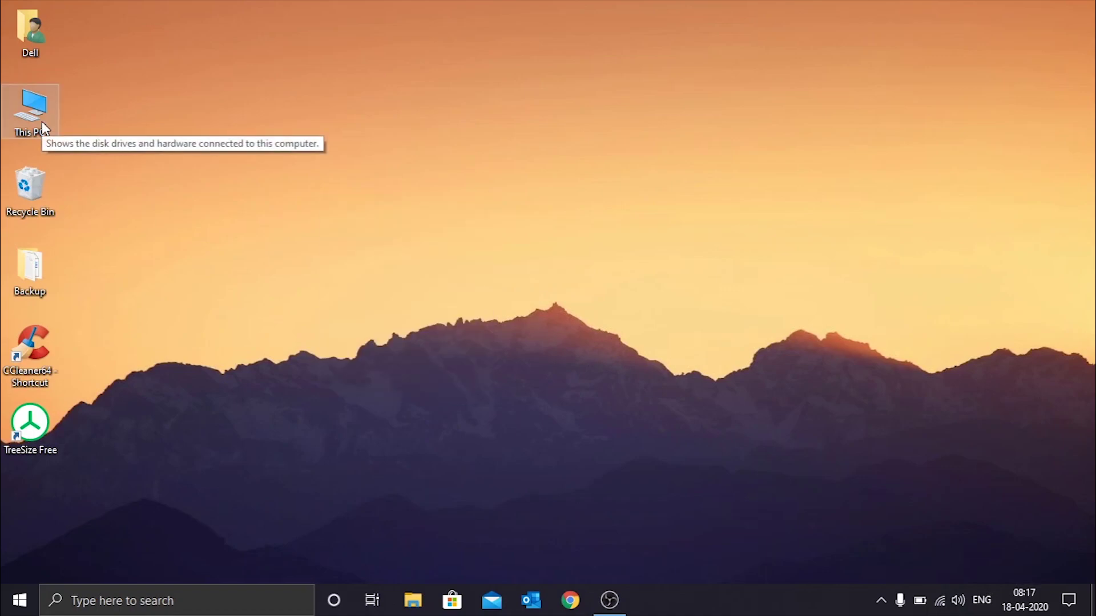
# - Search Windows for "disk" and open Disk Cleanup for drive (C:)
pyautogui.press('super')
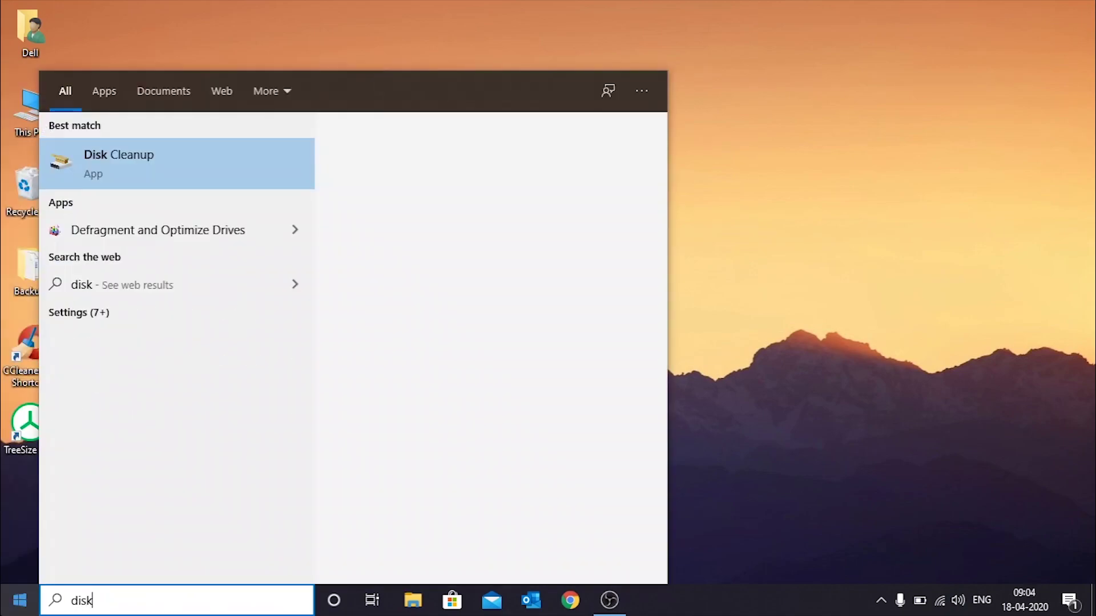
pyautogui.press('Return')
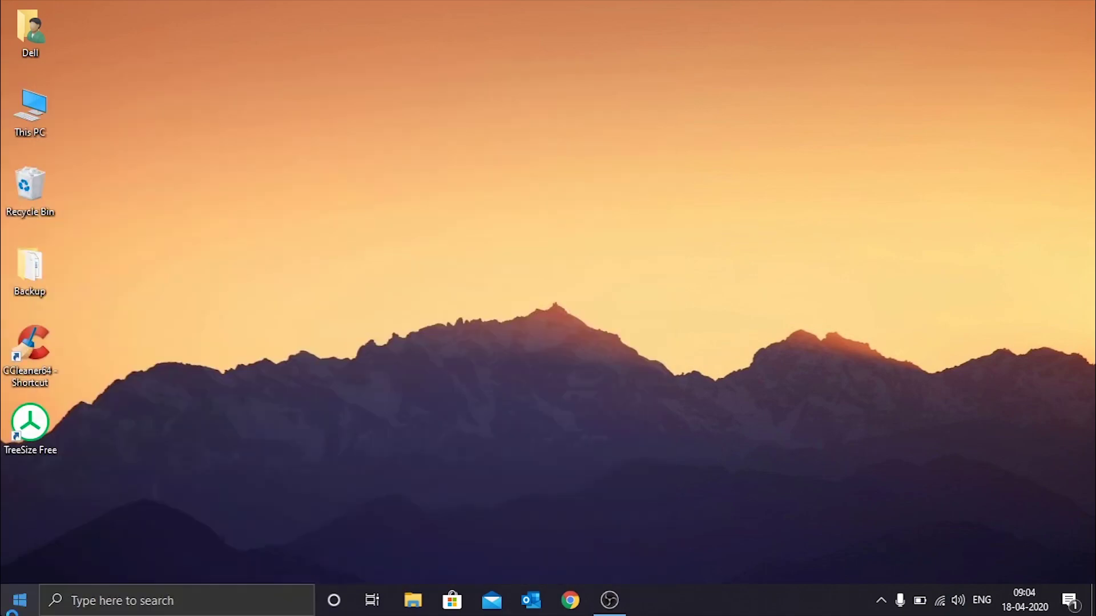
pyautogui.click(528, 334)
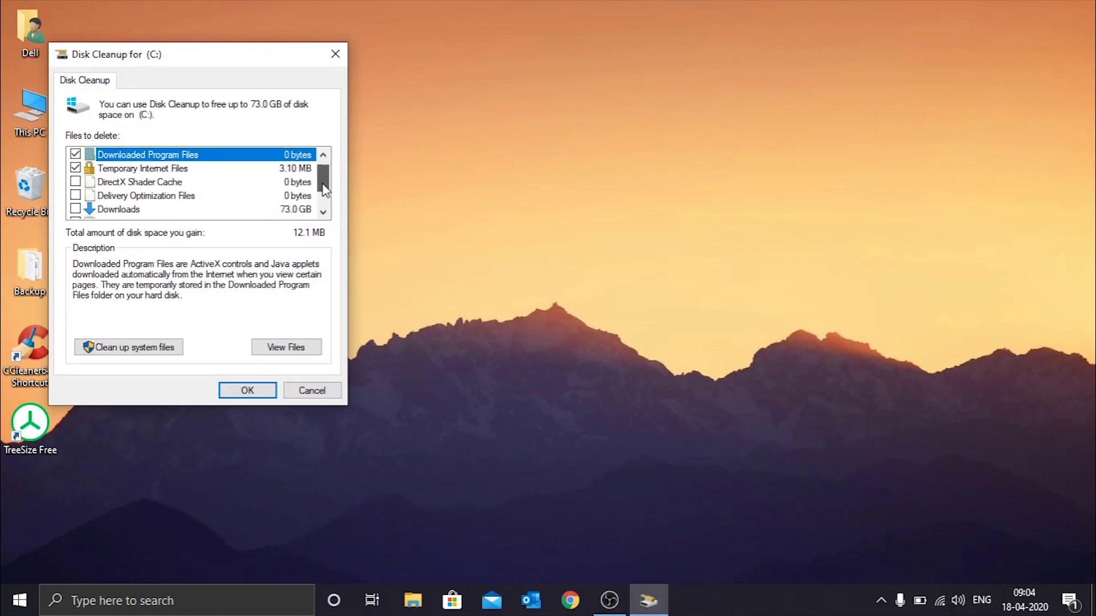
# - Add DirectX Shader Cache, Delivery Optimization Files and Recycle Bin to the files to delete, and run the cleanup on drive (C:)
pyautogui.moveTo(322, 185); pyautogui.dragTo(322, 199)
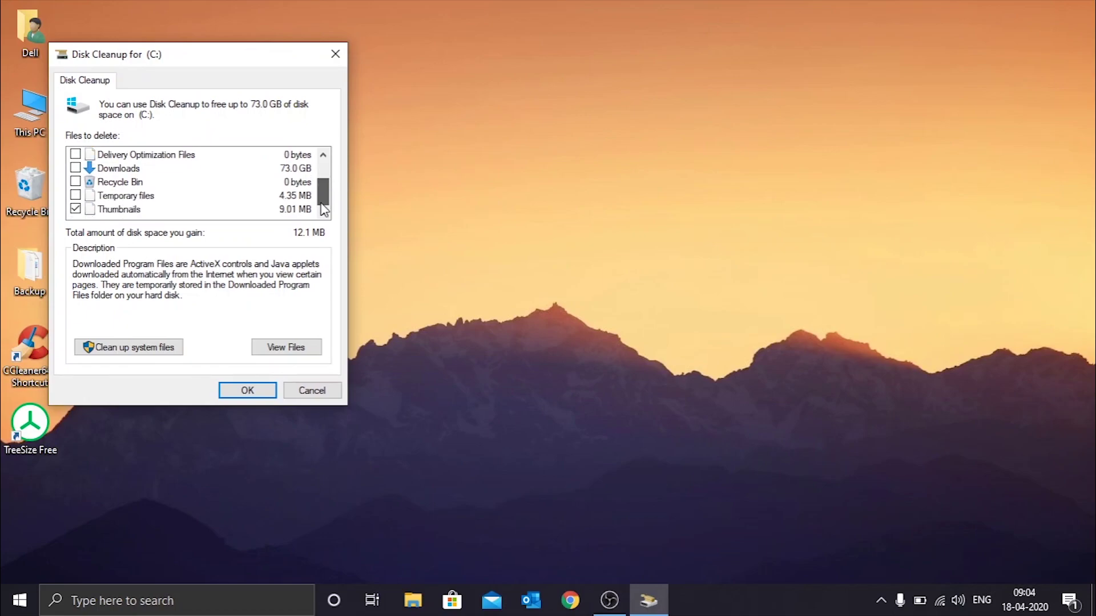
pyautogui.moveTo(322, 202); pyautogui.dragTo(325, 162)
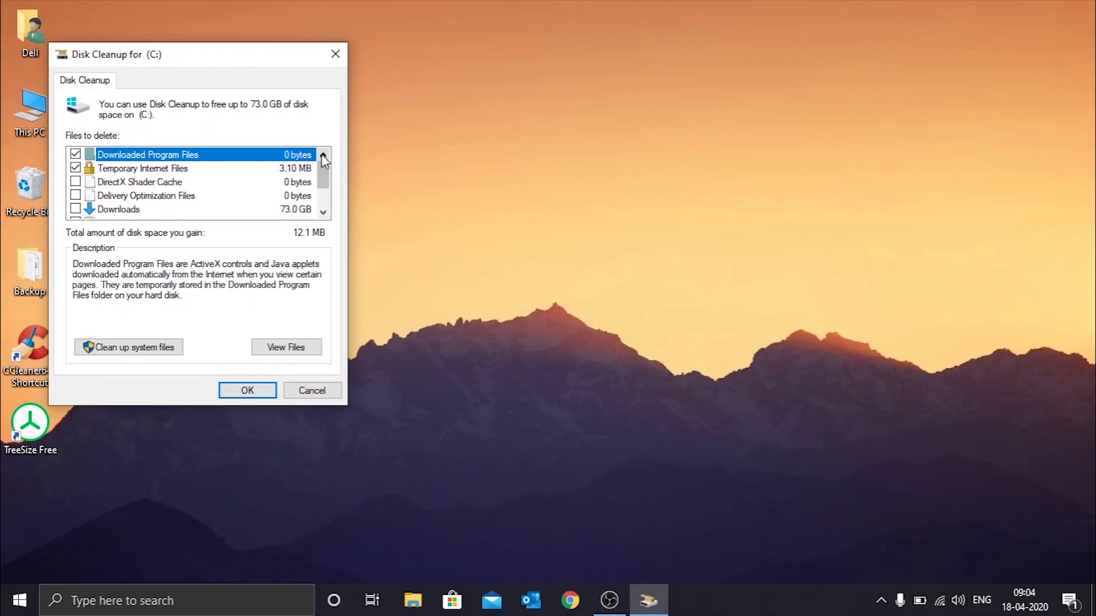
pyautogui.click(76, 182)
pyautogui.click(75, 195)
pyautogui.moveTo(324, 177); pyautogui.dragTo(324, 188)
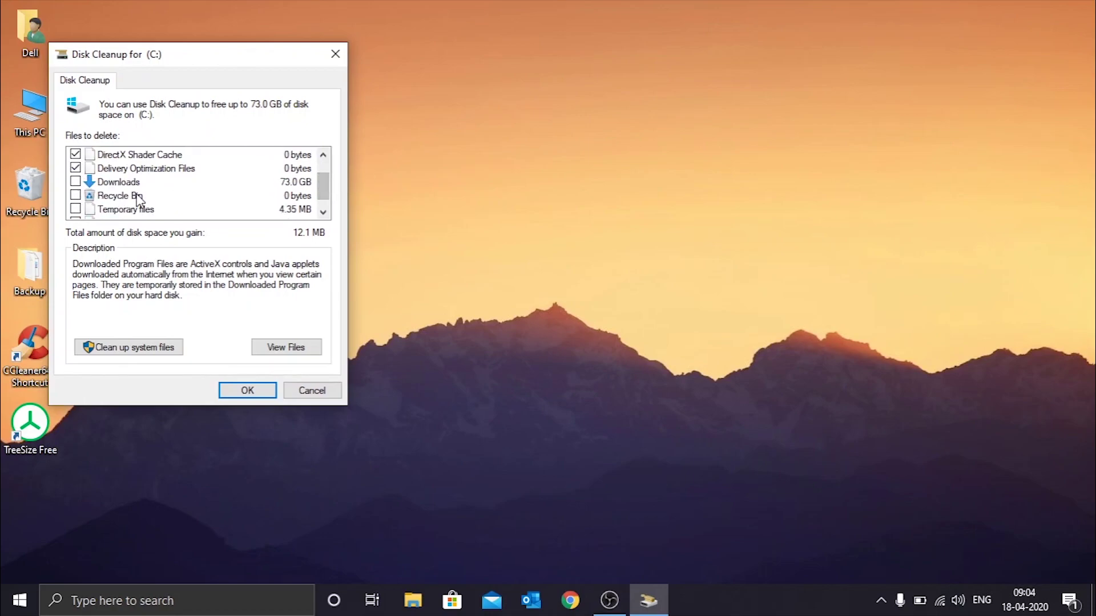
pyautogui.click(75, 195)
pyautogui.click(323, 212)
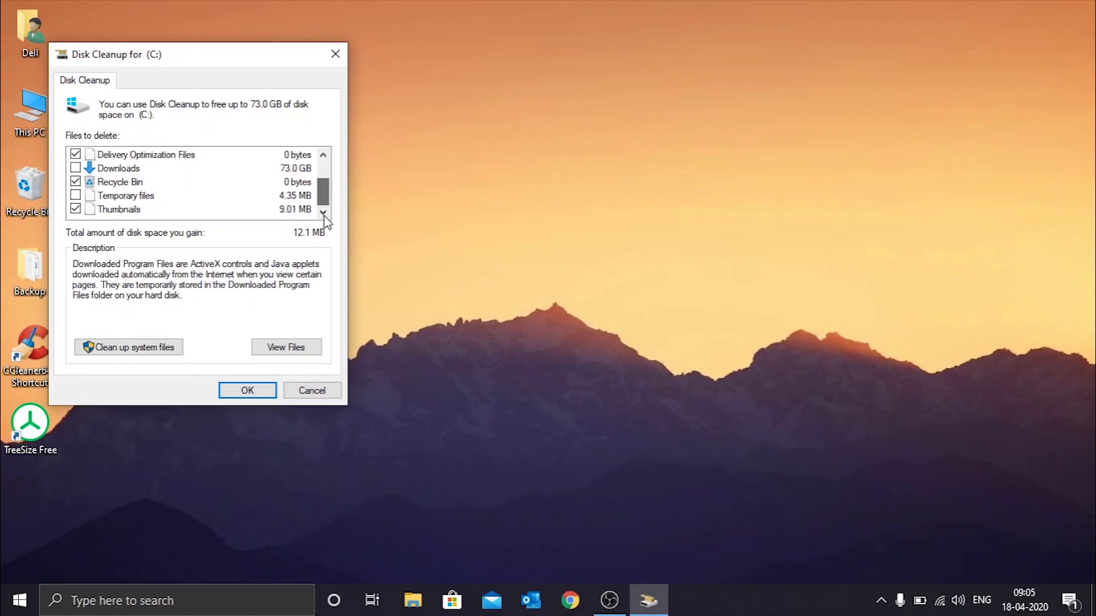
pyautogui.click(248, 395)
pyautogui.click(571, 312)
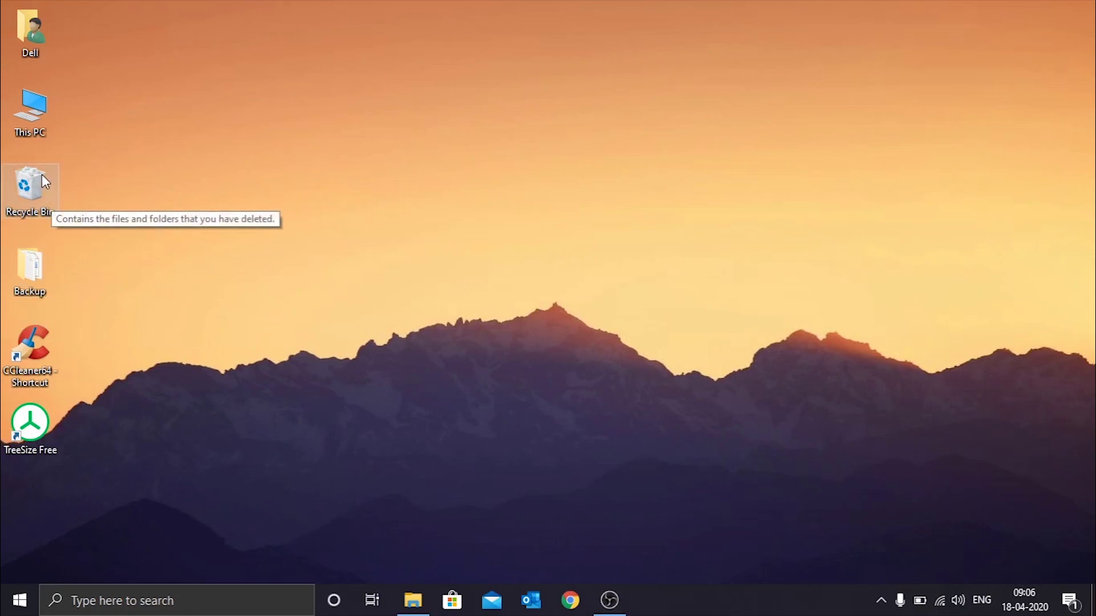
# - Search Local Disk (C:) in File Explorer for gigantic files over 4 GB with the size:gigantic filter
pyautogui.doubleClick(35, 111)
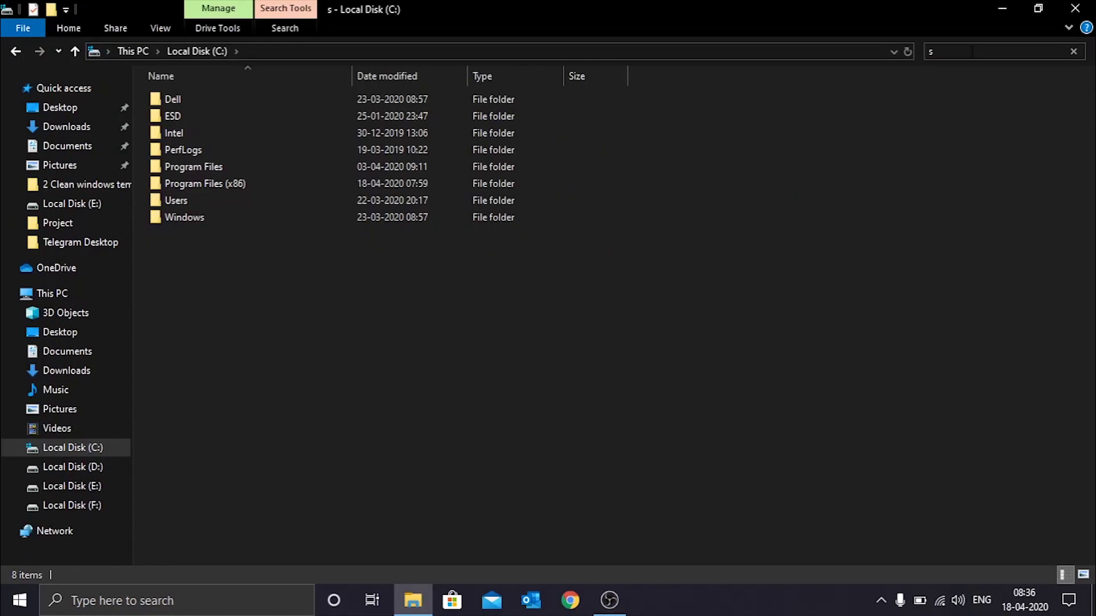
pyautogui.write('size')
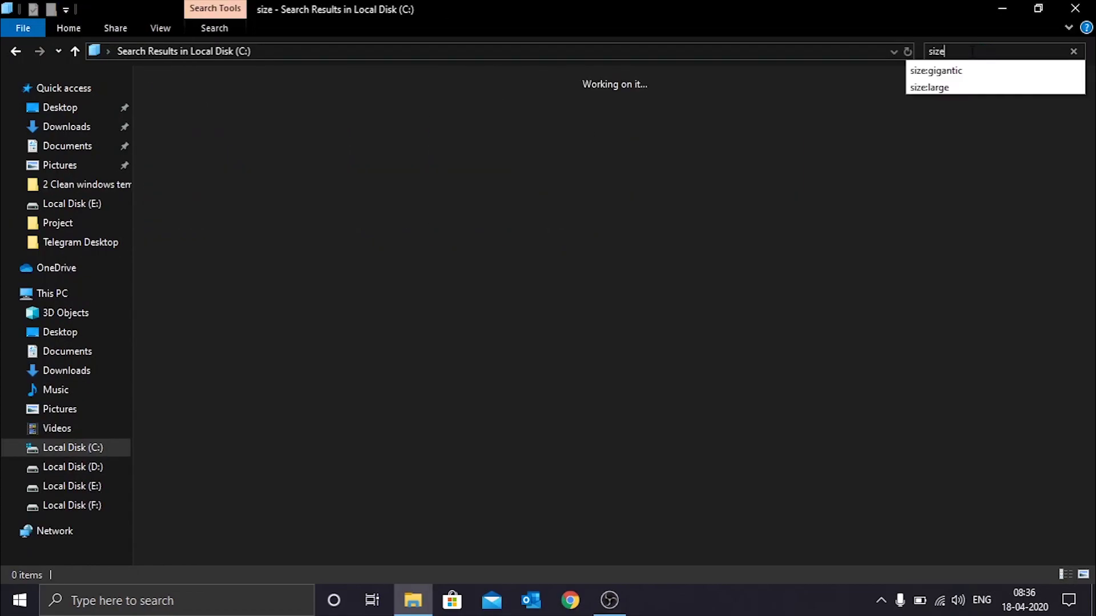
pyautogui.write(':')
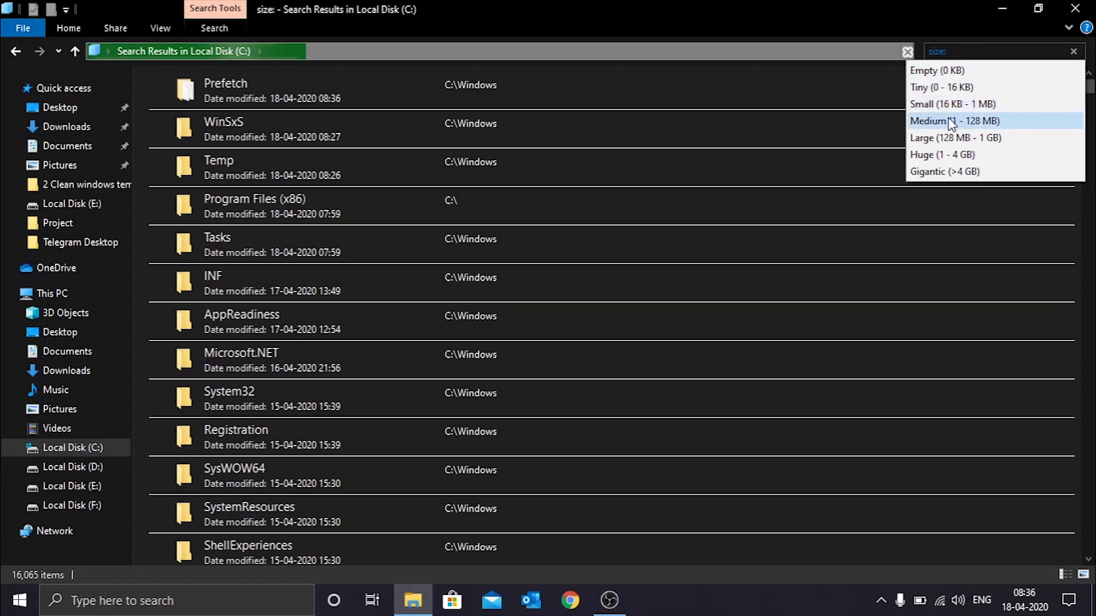
pyautogui.click(948, 171)
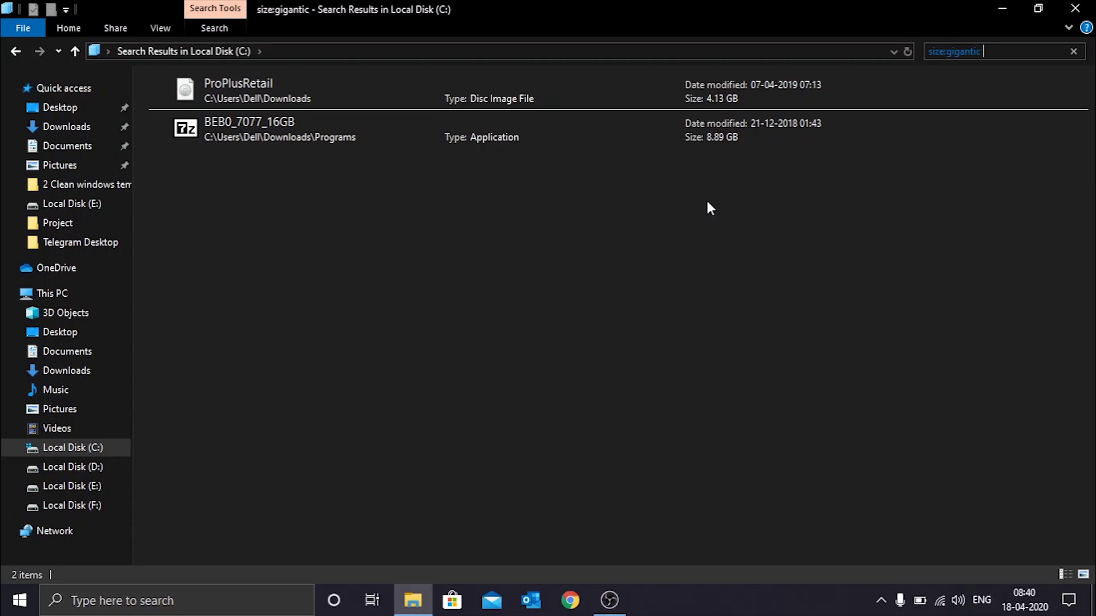
pyautogui.moveTo(763, 191); pyautogui.dragTo(680, 74)
pyautogui.click(678, 183)
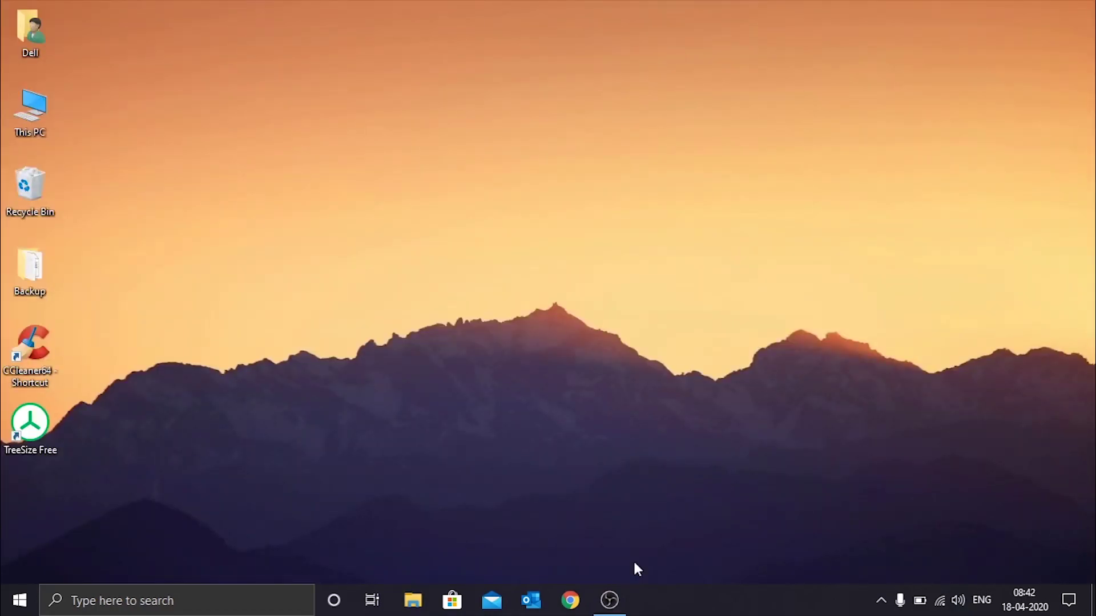
# - Open TreeSize Free and scan Local Disk (C:)
pyautogui.doubleClick(42, 446)
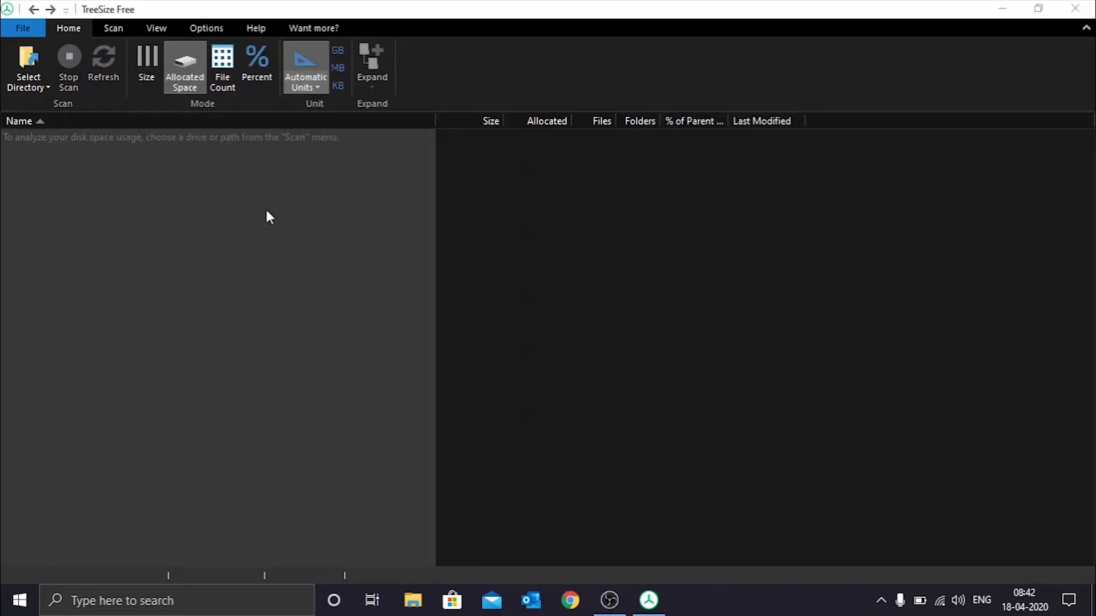
pyautogui.click(41, 89)
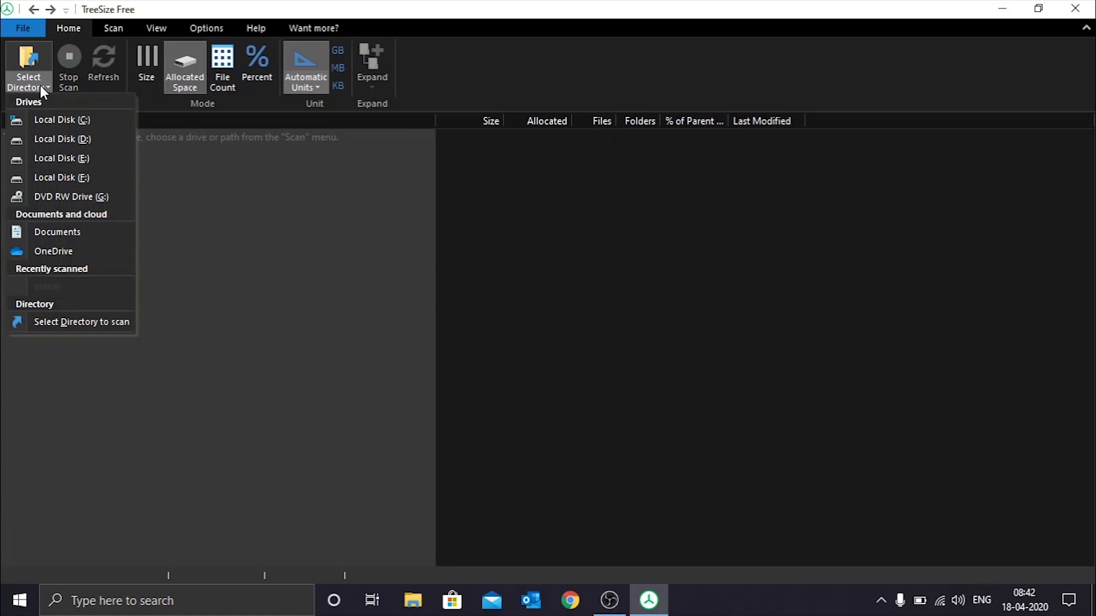
pyautogui.click(59, 121)
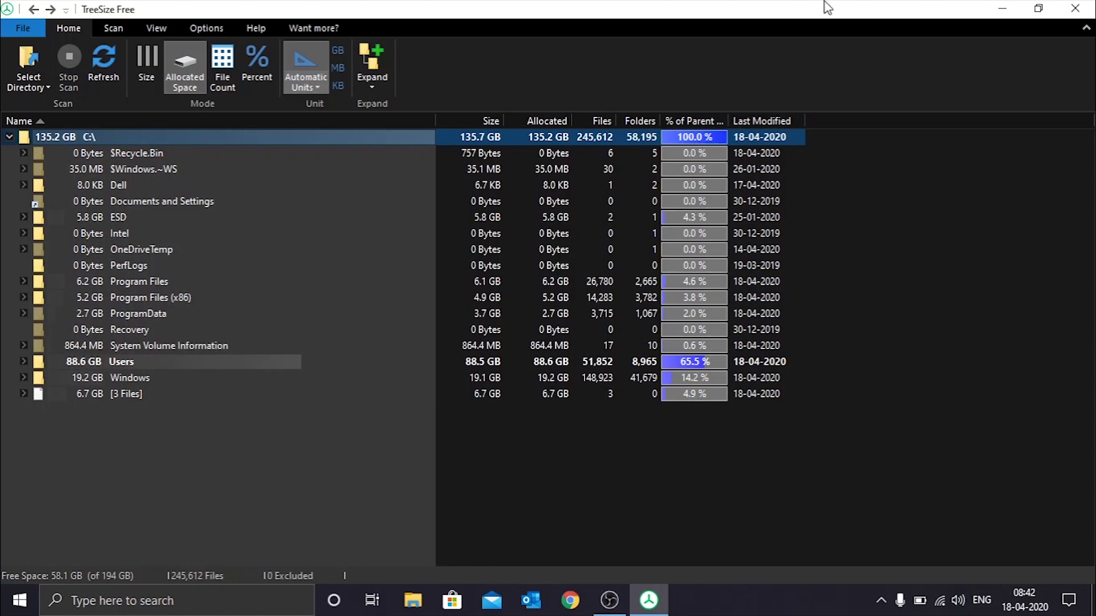
# - Examine the folder sizes of drive C:, collapsing and expanding its tree and inspecting the details of the Users folder
pyautogui.click(608, 188)
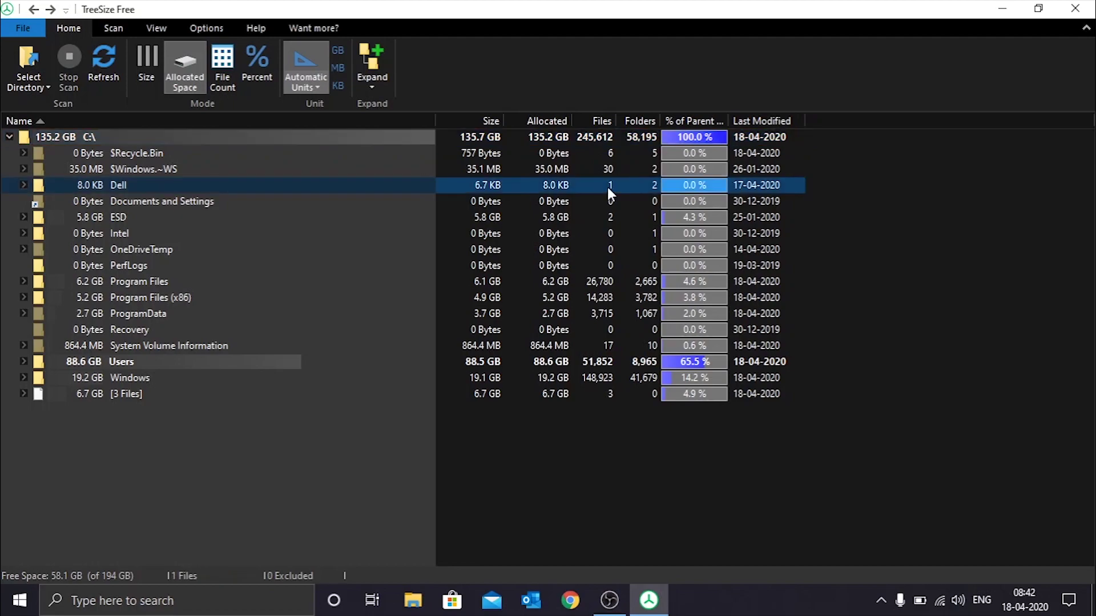
pyautogui.click(580, 279)
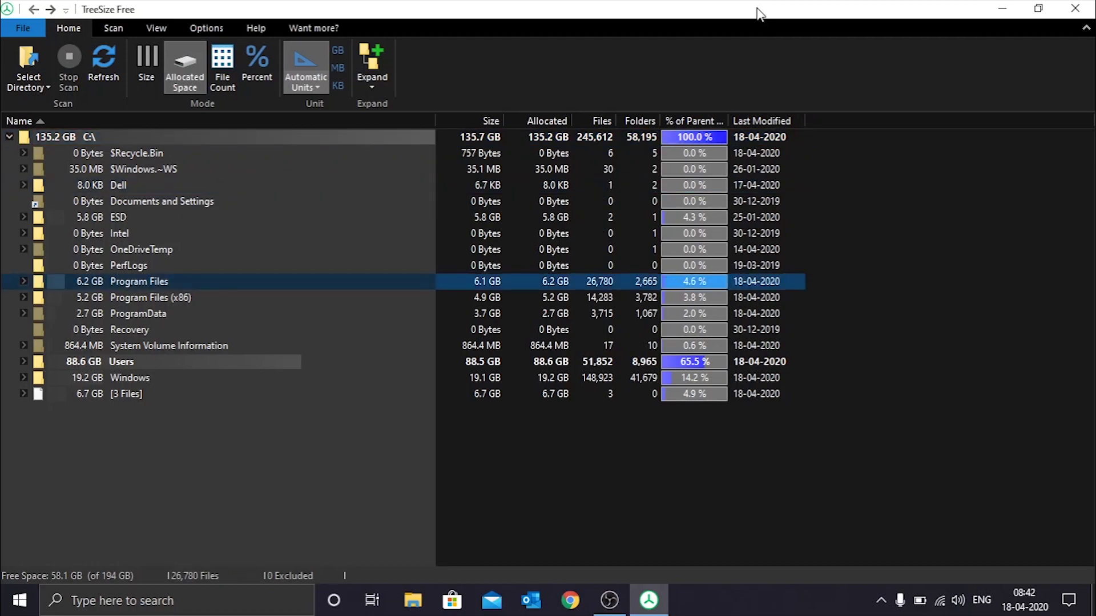
pyautogui.doubleClick(575, 134)
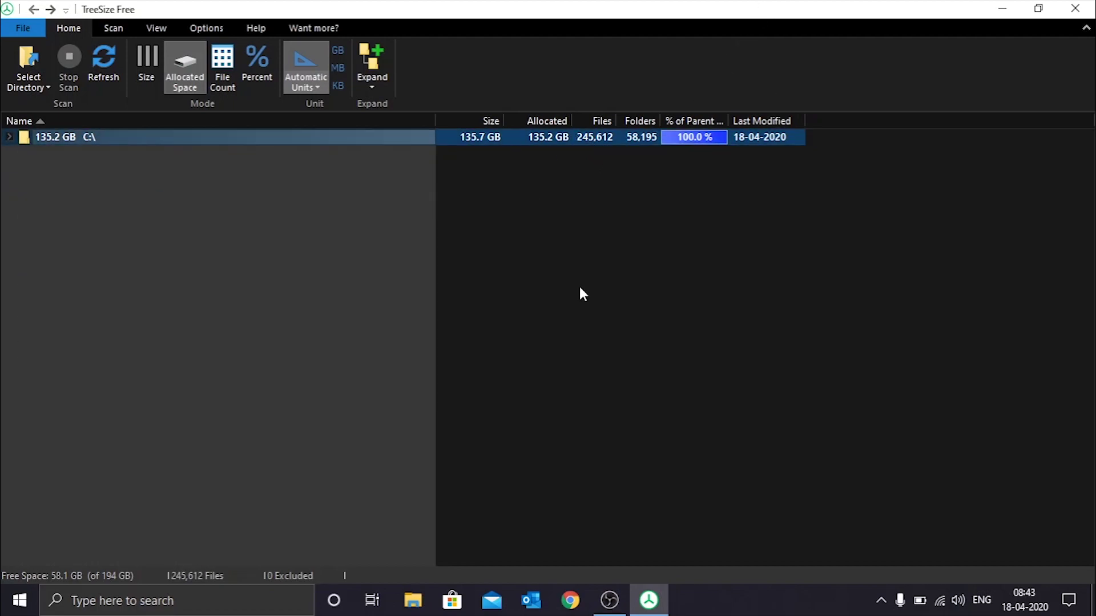
pyautogui.click(9, 138)
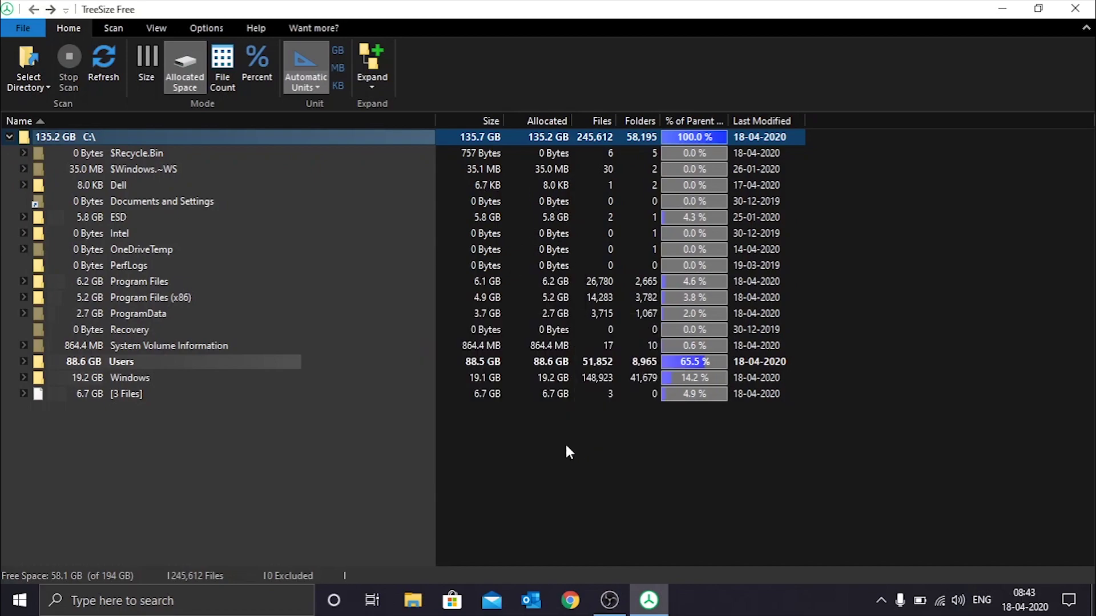
pyautogui.moveTo(495, 362)
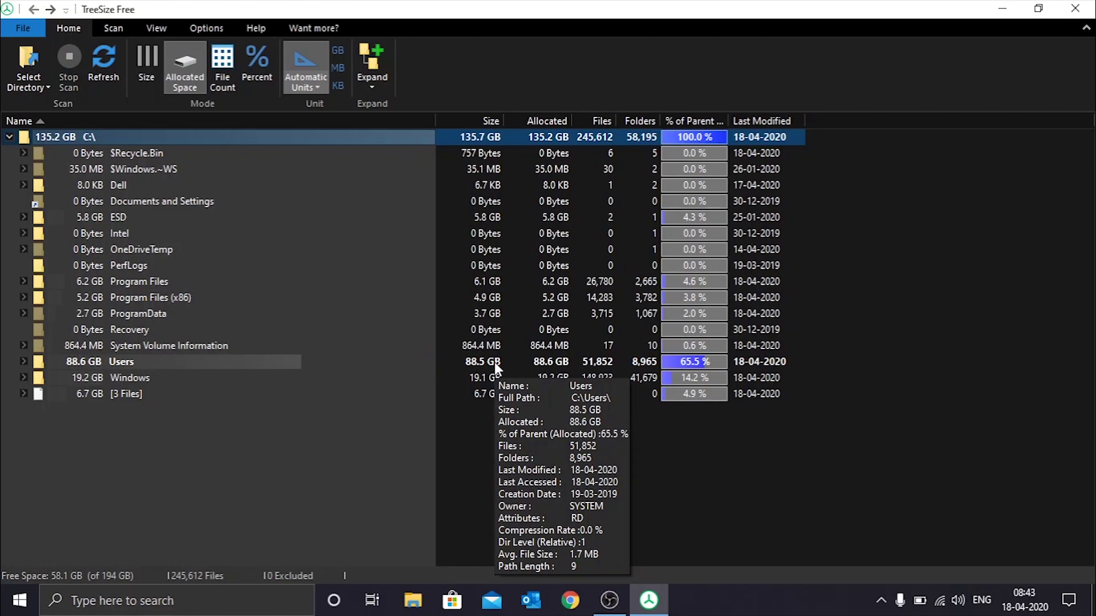
pyautogui.doubleClick(494, 362)
pyautogui.moveTo(148, 382); pyautogui.dragTo(115, 439)
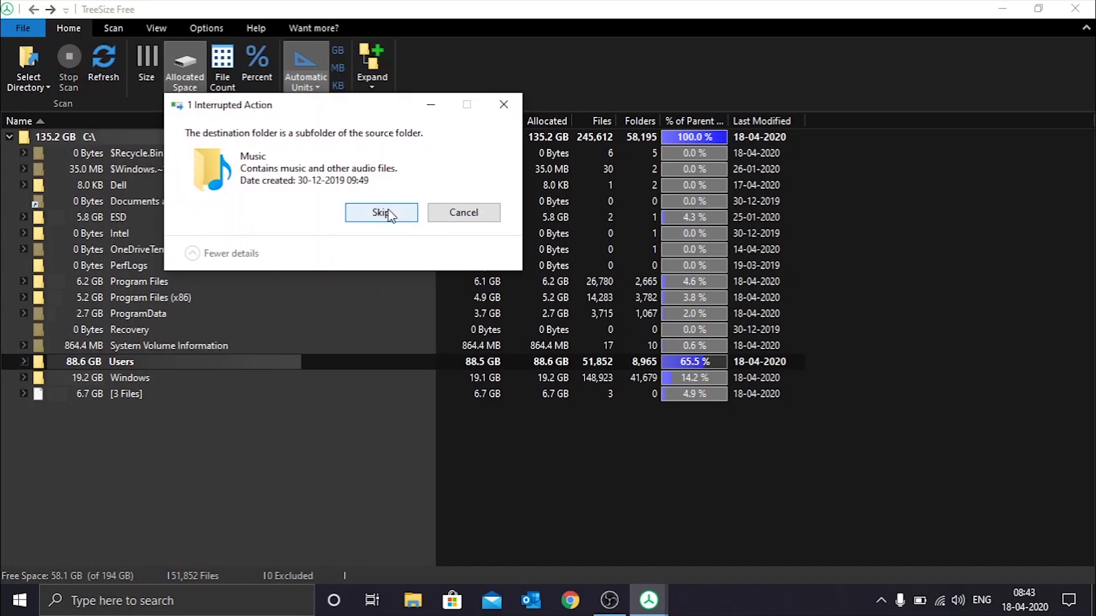
pyautogui.click(381, 212)
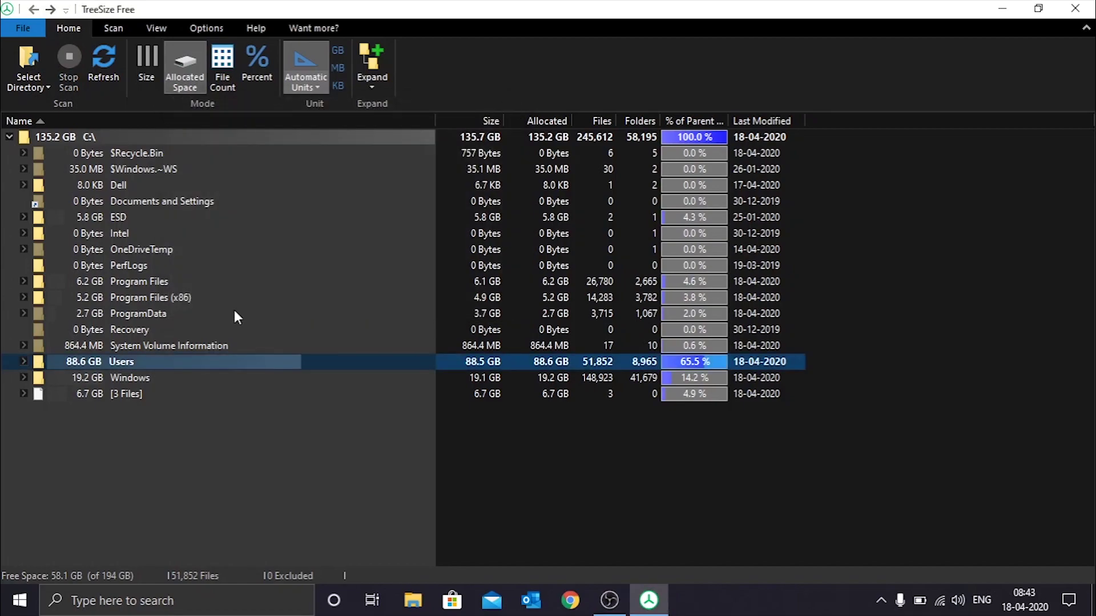
# - Expand the Users, Dell and Downloads folders down to the loose files stored directly in Downloads
pyautogui.click(24, 361)
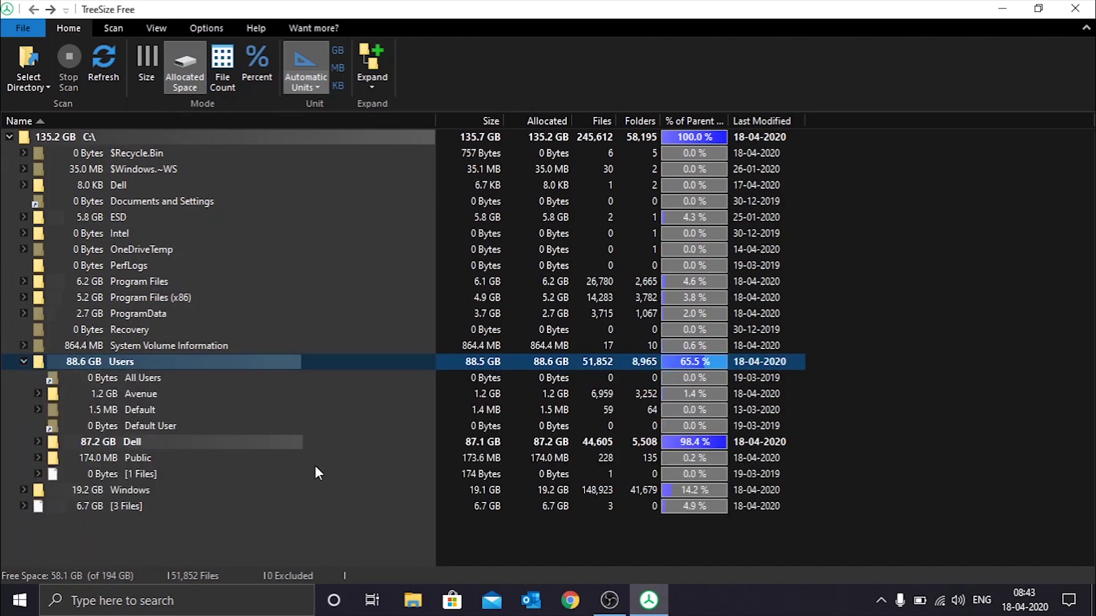
pyautogui.click(40, 441)
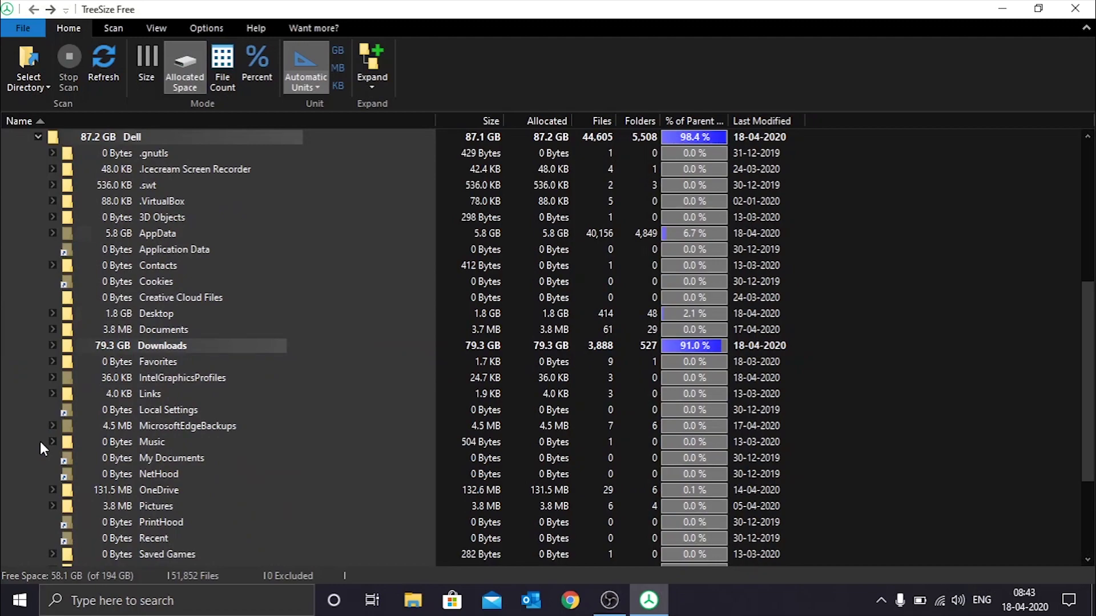
pyautogui.click(139, 344)
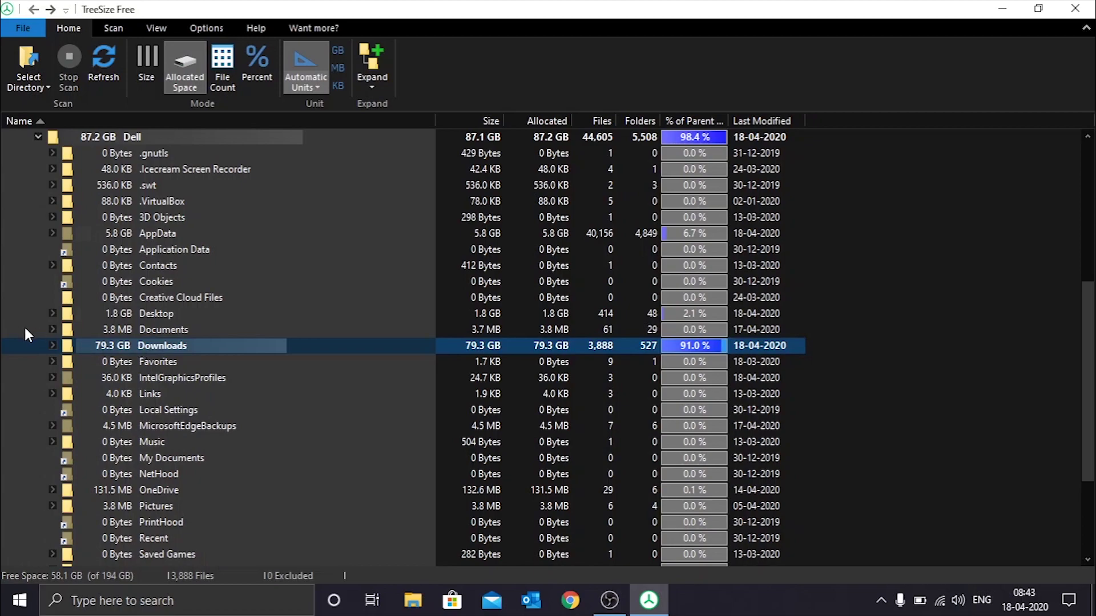
pyautogui.click(52, 346)
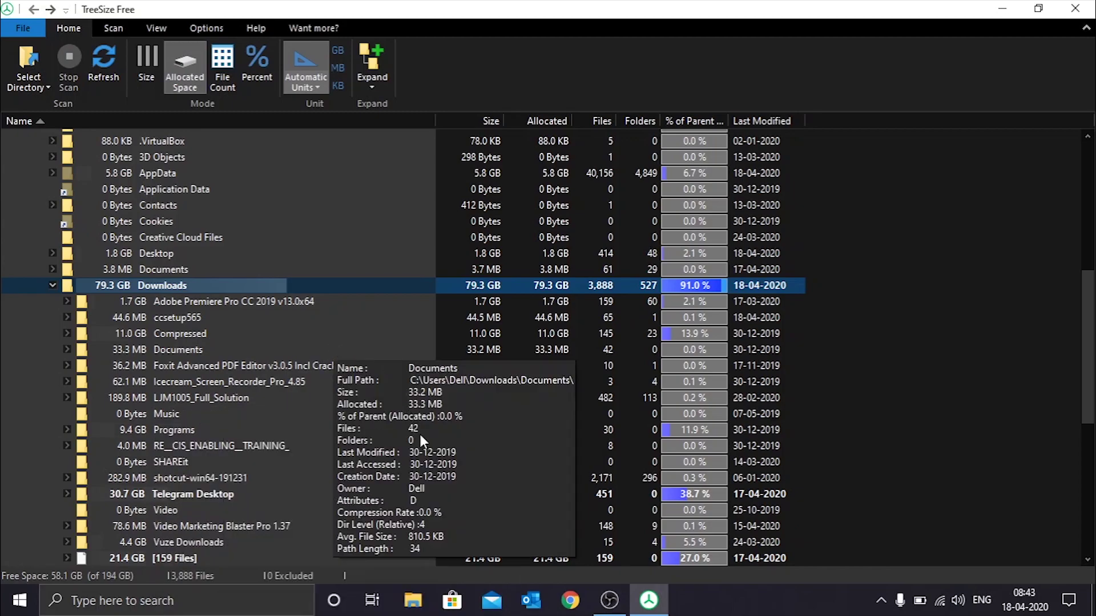
pyautogui.click(178, 556)
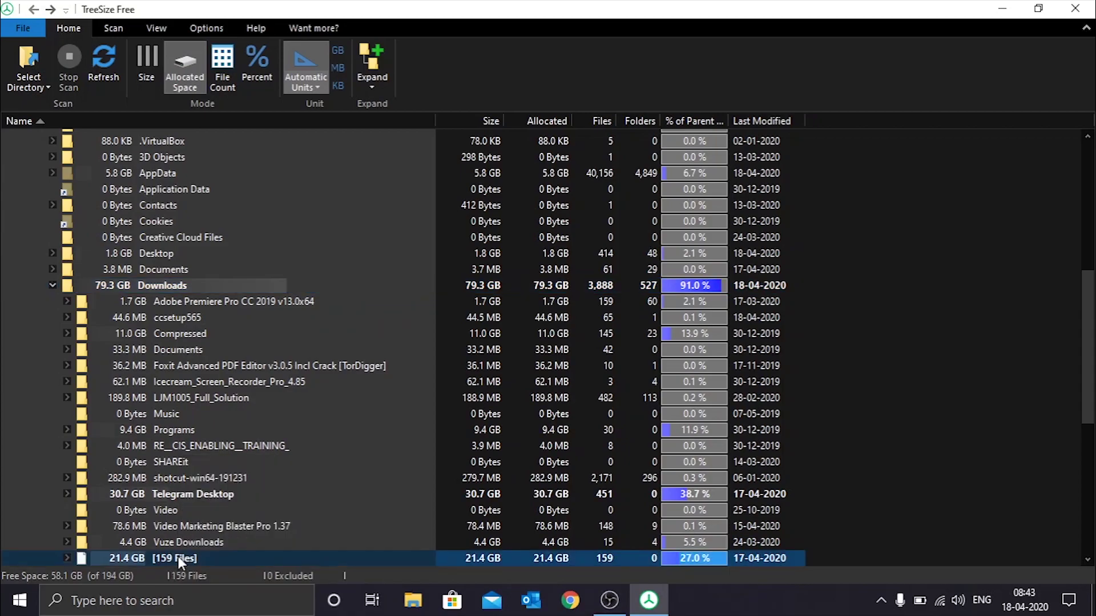
pyautogui.doubleClick(178, 556)
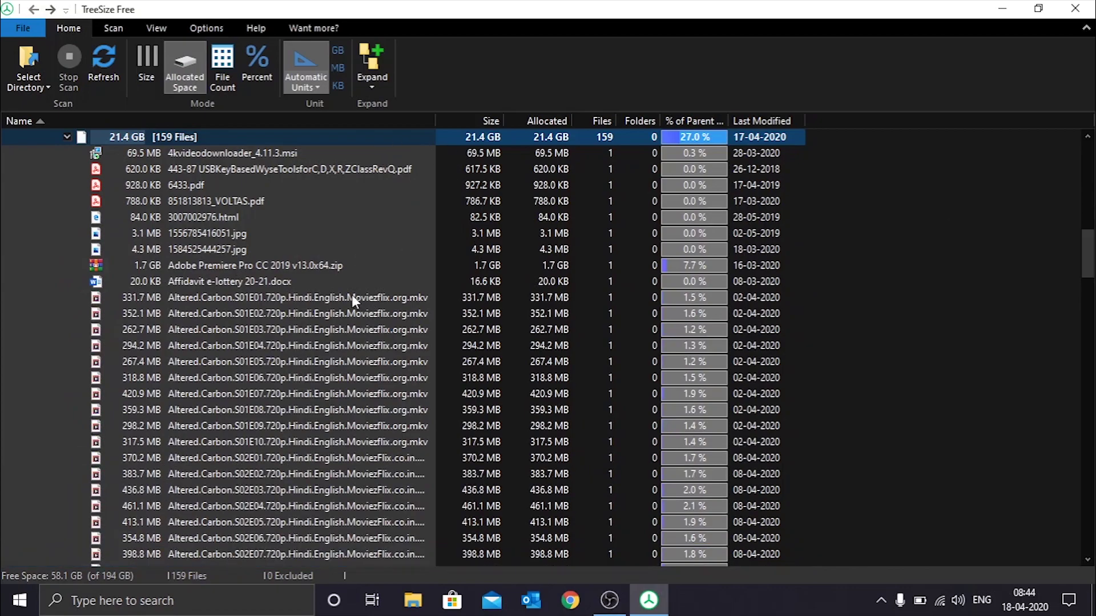
pyautogui.click(256, 295)
pyautogui.hotkey('shift', 'Down')
pyautogui.hotkey('shift', 'Down')
pyautogui.hotkey('shift', 'Down')
pyautogui.hotkey('shift', 'Down')
pyautogui.hotkey('shift', 'Down')
pyautogui.hotkey('shift', 'Down')
pyautogui.hotkey('shift', 'Down')
pyautogui.hotkey('shift', 'Down')
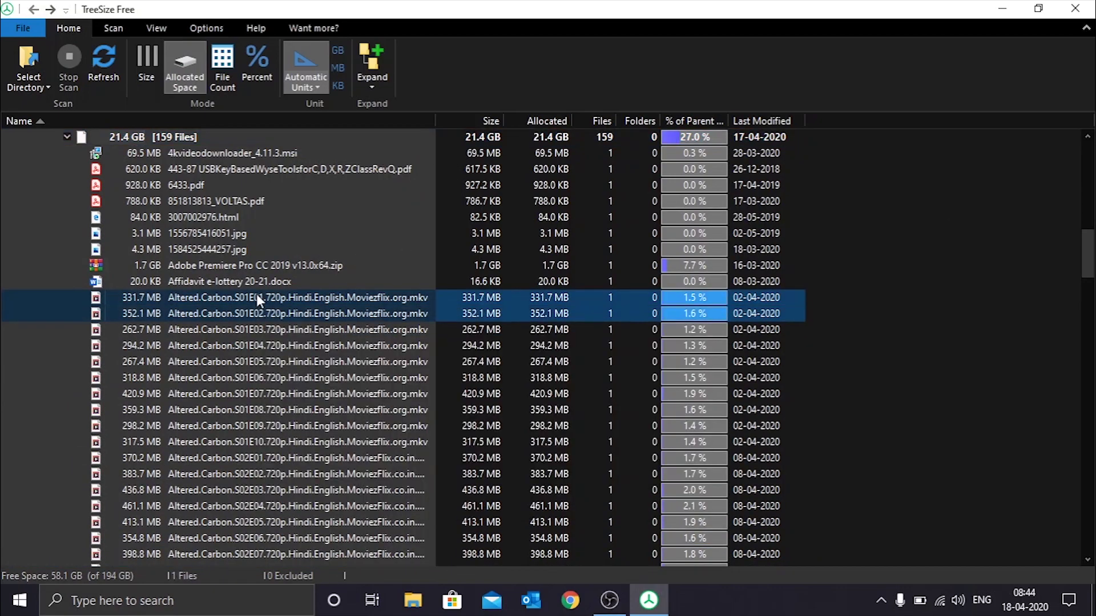
pyautogui.hotkey('shift', 'Down')
pyautogui.hotkey('shift', 'Down')
pyautogui.hotkey('shift', 'Down')
pyautogui.hotkey('shift', 'Down')
pyautogui.hotkey('shift', 'Down')
pyautogui.hotkey('shift', 'Down')
pyautogui.hotkey('shift', 'Down')
pyautogui.hotkey('shift', 'Down')
pyautogui.hotkey('shift', 'Down')
pyautogui.hotkey('shift', 'Down')
pyautogui.hotkey('shift', 'Down')
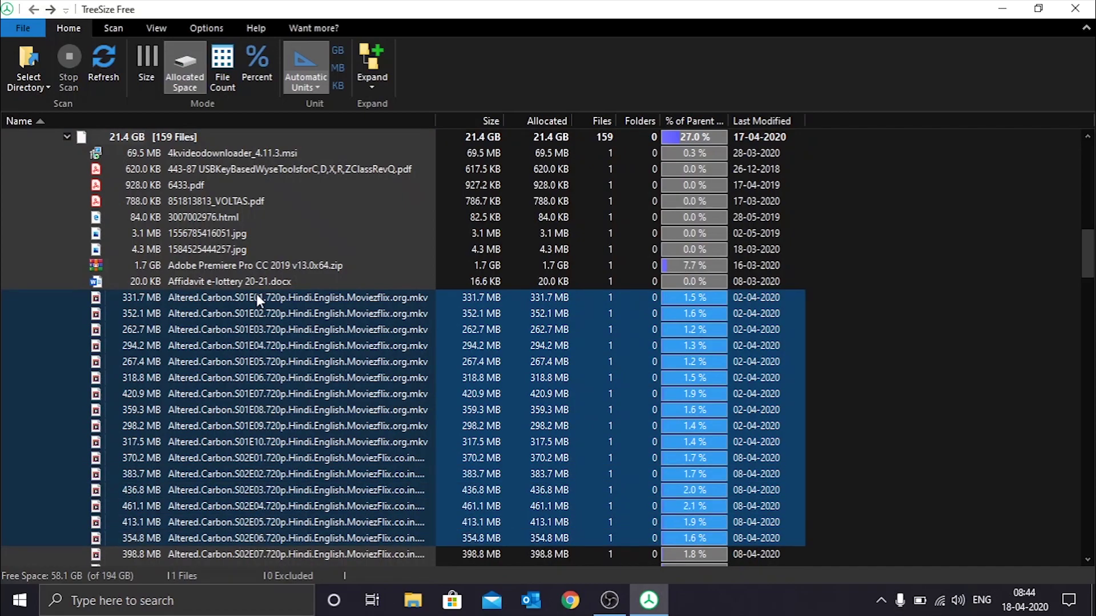
pyautogui.hotkey('shift', 'Down')
pyautogui.hotkey('shift', 'Down')
pyautogui.hotkey('shift', 'Up')
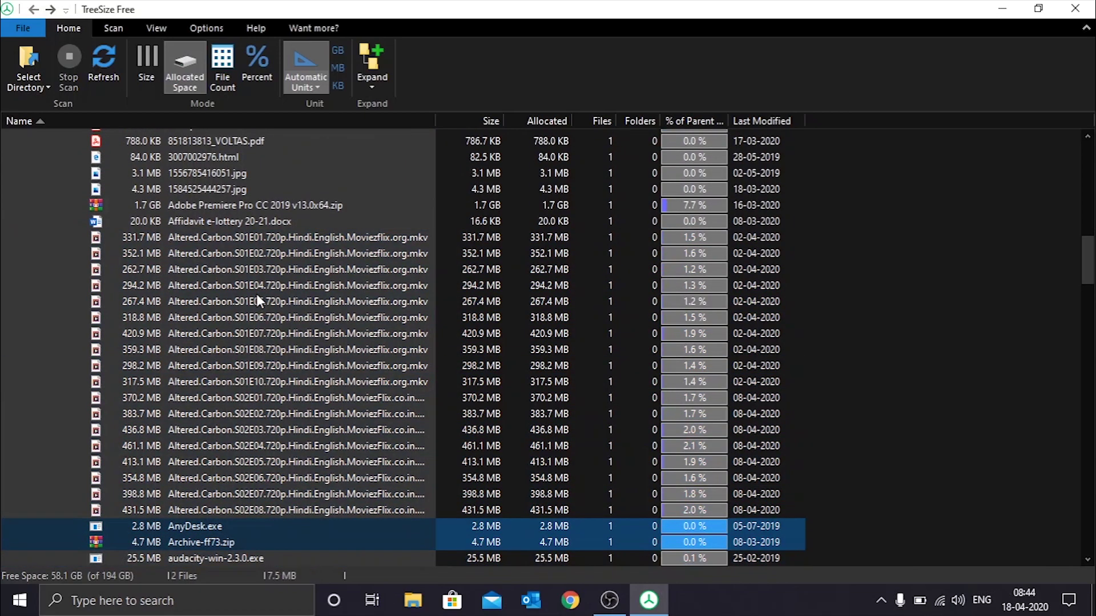
# - Select all Altered.Carbon episodes from S01E01 through S02E08 in the Downloads files and delete them
pyautogui.click(164, 236)
pyautogui.hotkey('shift', 'Down')
pyautogui.hotkey('shift', 'Down')
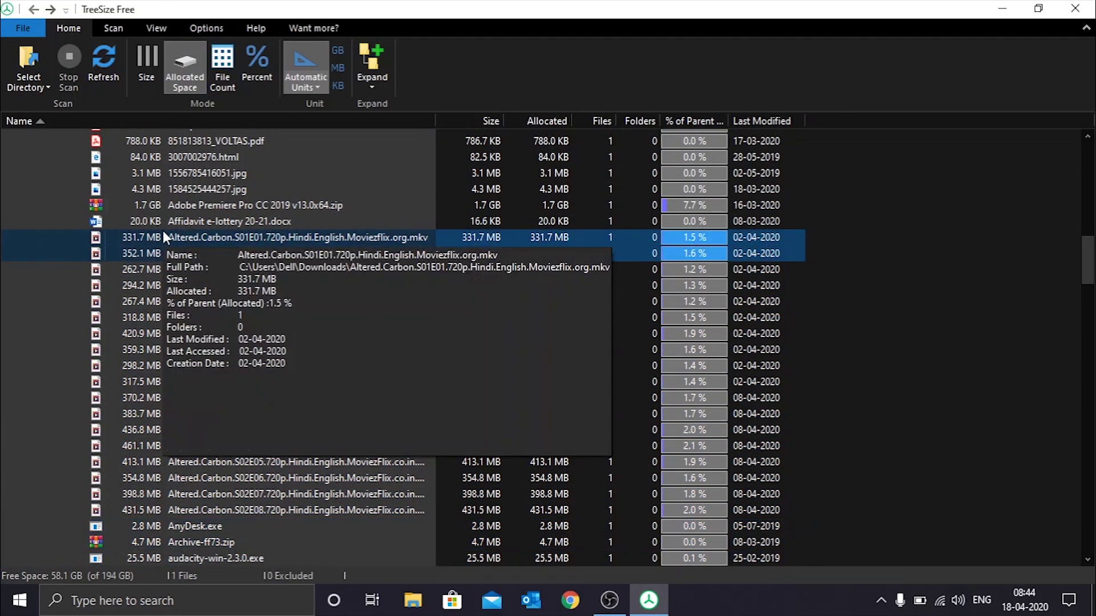
pyautogui.hotkey('shift', 'Down')
pyautogui.hotkey('shift', 'Down')
pyautogui.hotkey('shift', 'Down')
pyautogui.hotkey('shift', 'Down')
pyautogui.hotkey('shift', 'Down')
pyautogui.hotkey('shift', 'Down')
pyautogui.hotkey('shift', 'Down')
pyautogui.hotkey('shift', 'Down')
pyautogui.hotkey('shift', 'Down')
pyautogui.hotkey('shift', 'Down')
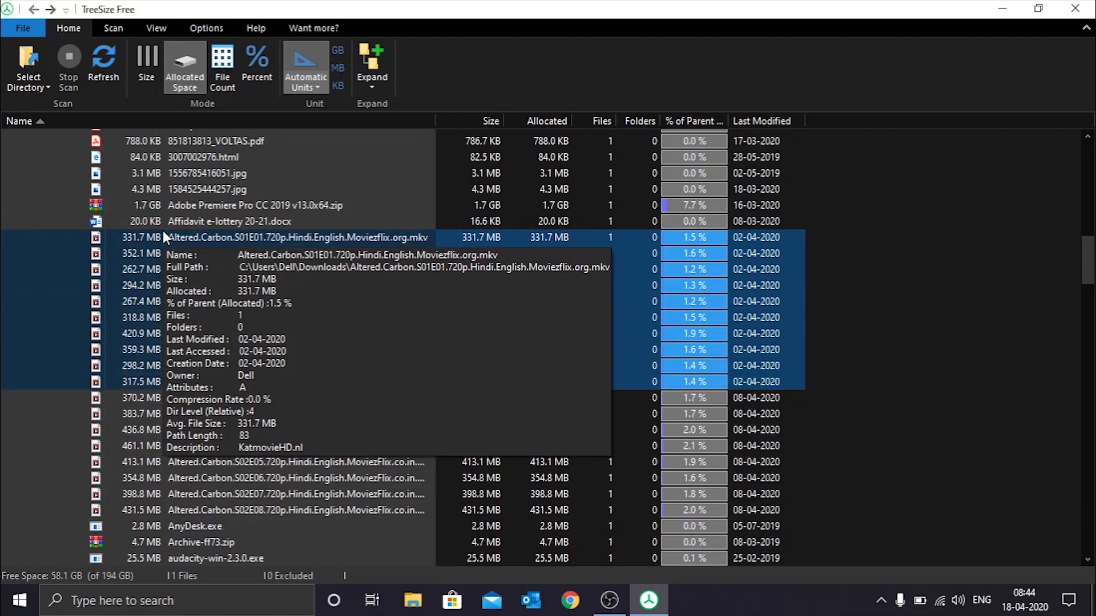
pyautogui.hotkey('shift', 'Down')
pyautogui.hotkey('shift', 'Down')
pyautogui.hotkey('shift', 'Down')
pyautogui.hotkey('shift', 'Down')
pyautogui.hotkey('shift', 'Down')
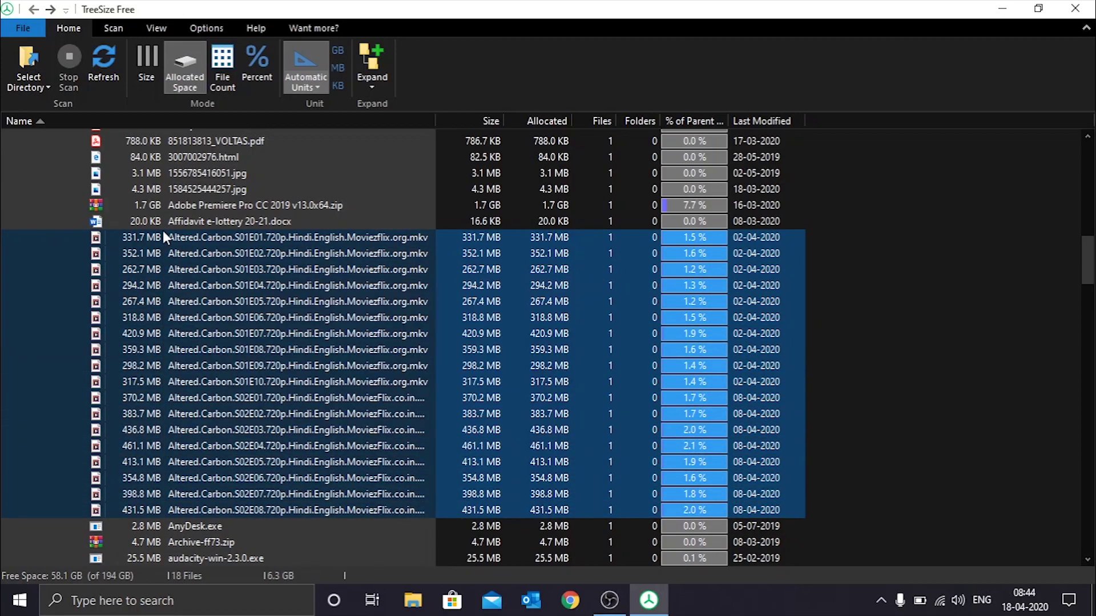
pyautogui.rightClick(276, 308)
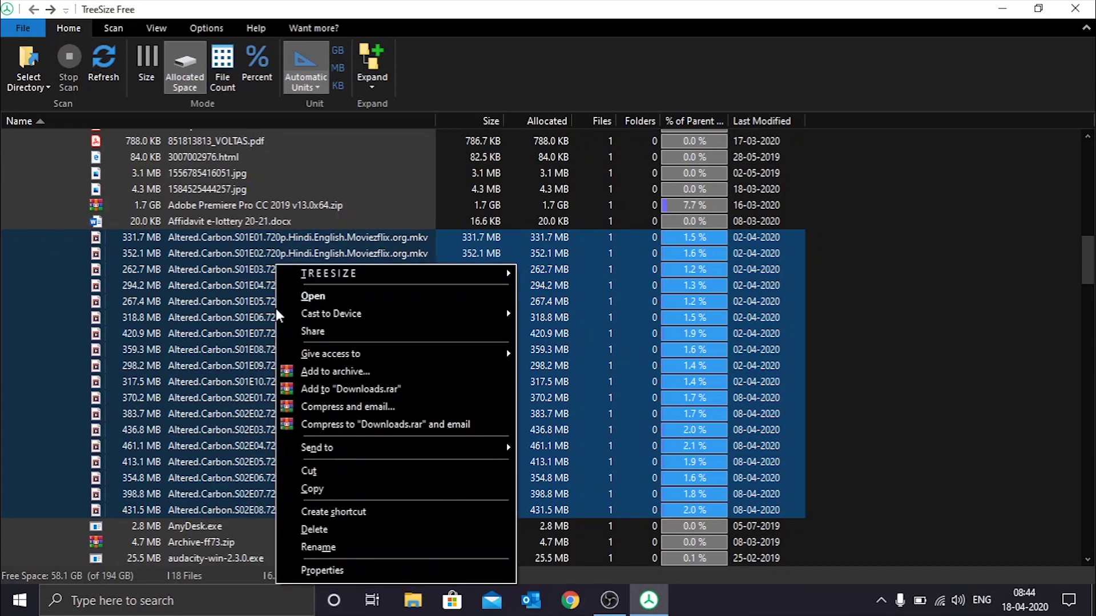
pyautogui.click(319, 530)
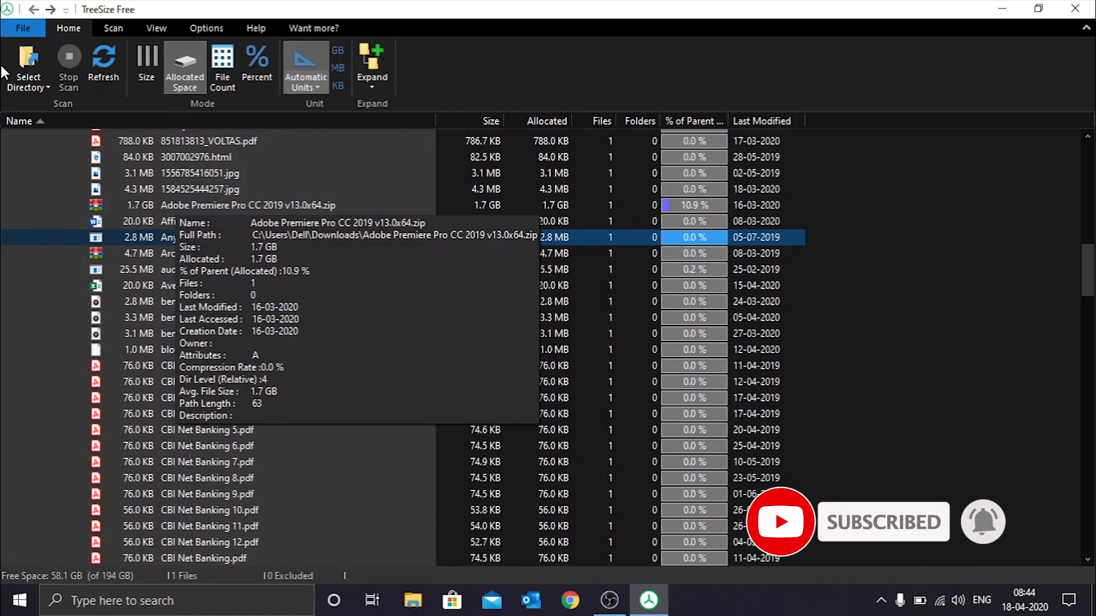
# - Scan Local Disk (D:) to view its folder sizes, and close TreeSize Free
pyautogui.click(36, 82)
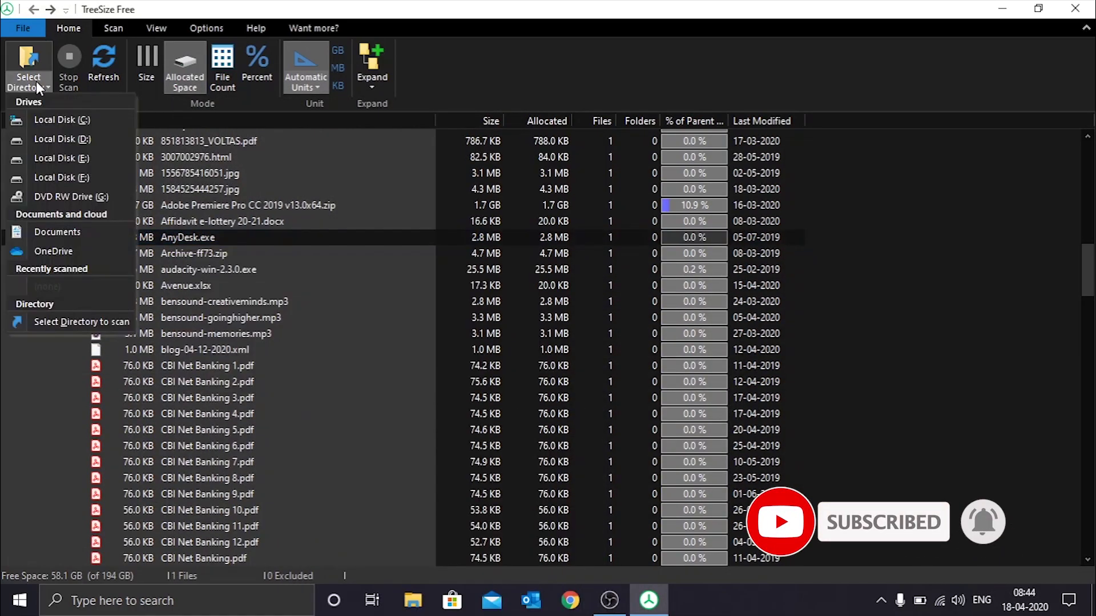
pyautogui.click(54, 140)
pyautogui.moveTo(344, 272)
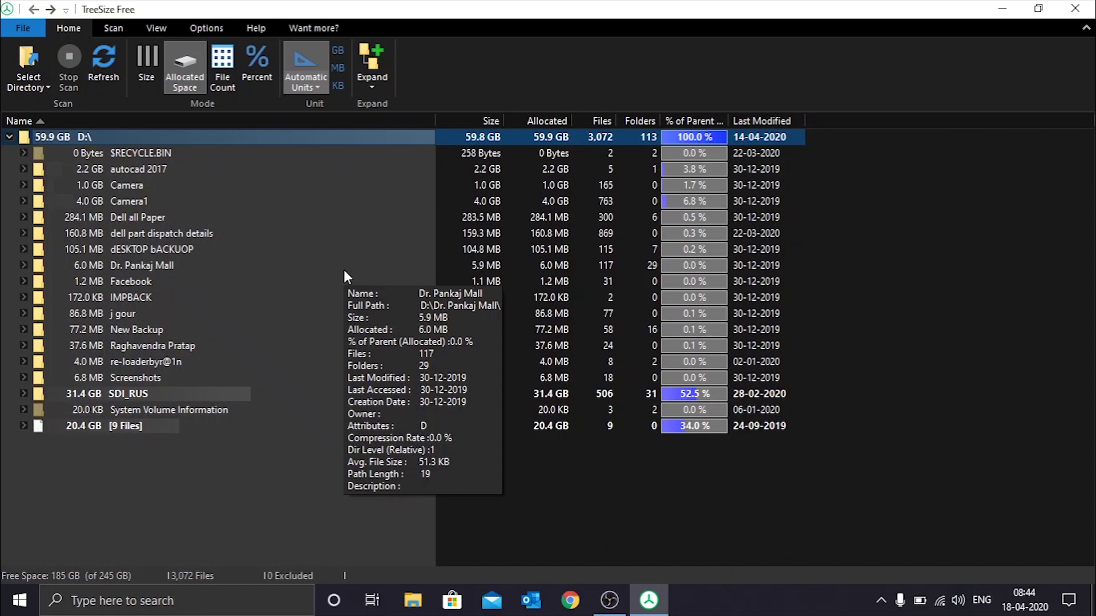
pyautogui.click(1091, 7)
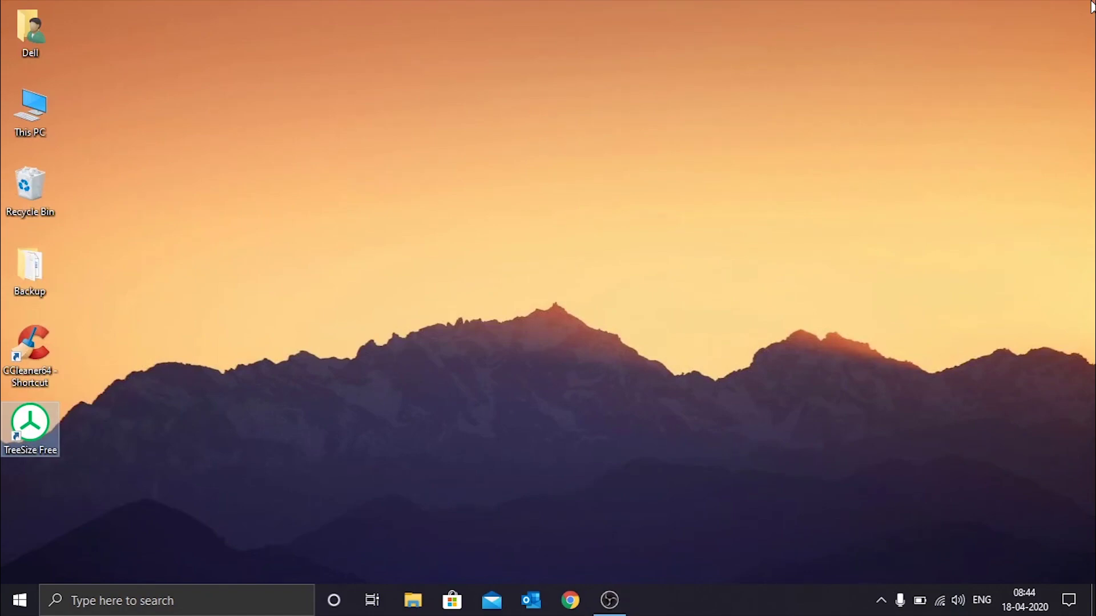
pyautogui.rightClick(595, 174)
pyautogui.click(616, 222)
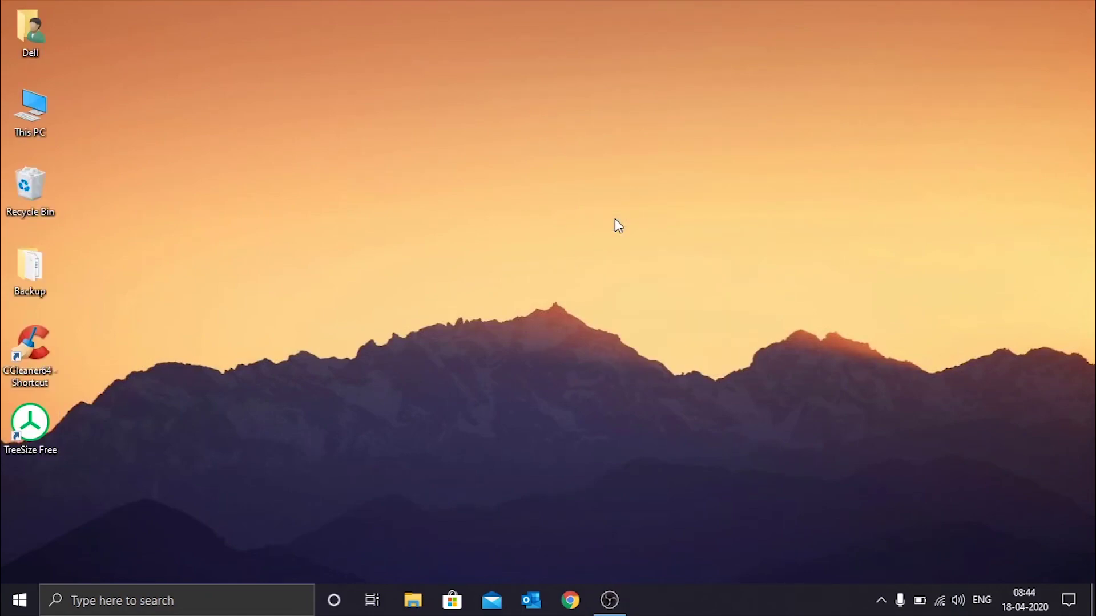
pyautogui.rightClick(615, 219)
pyautogui.click(640, 266)
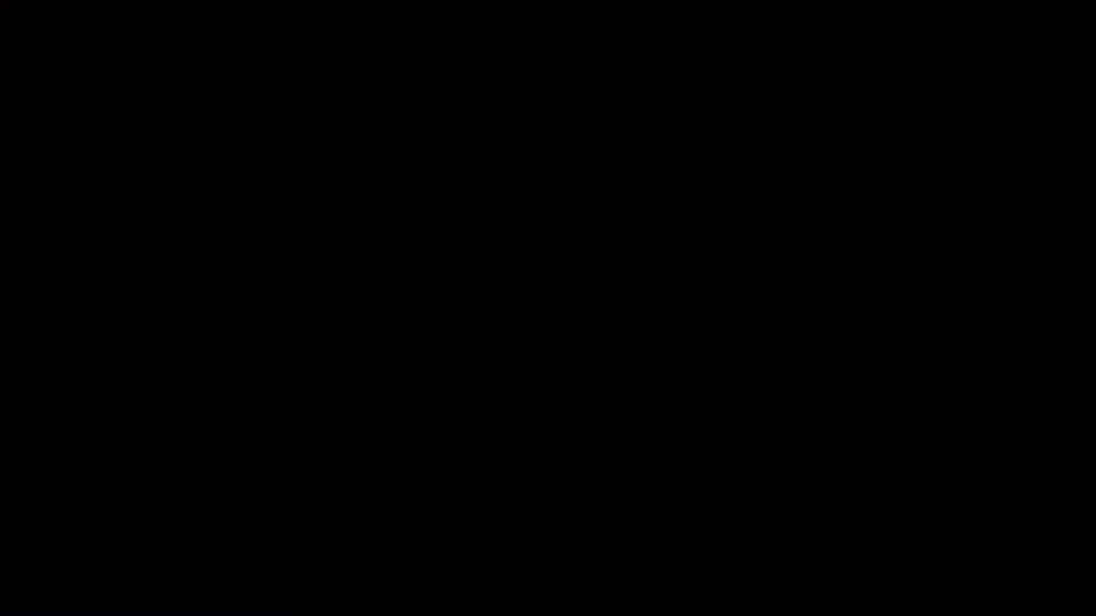
# - Open CCleaner and analyze the PC with Custom Clean, keeping the preselected items
pyautogui.click(466, 409)
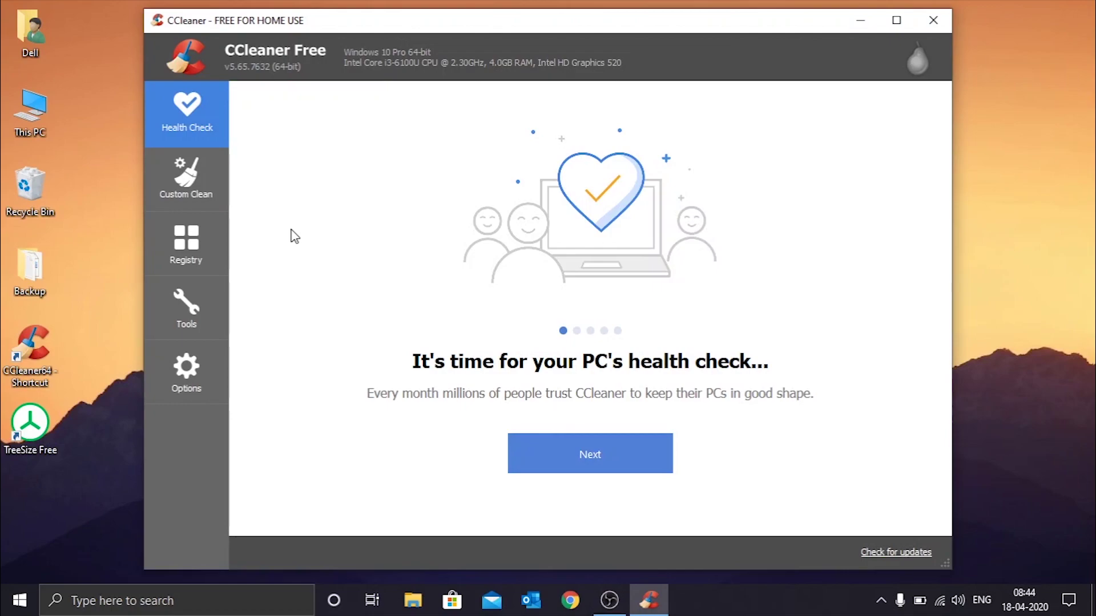
pyautogui.click(207, 183)
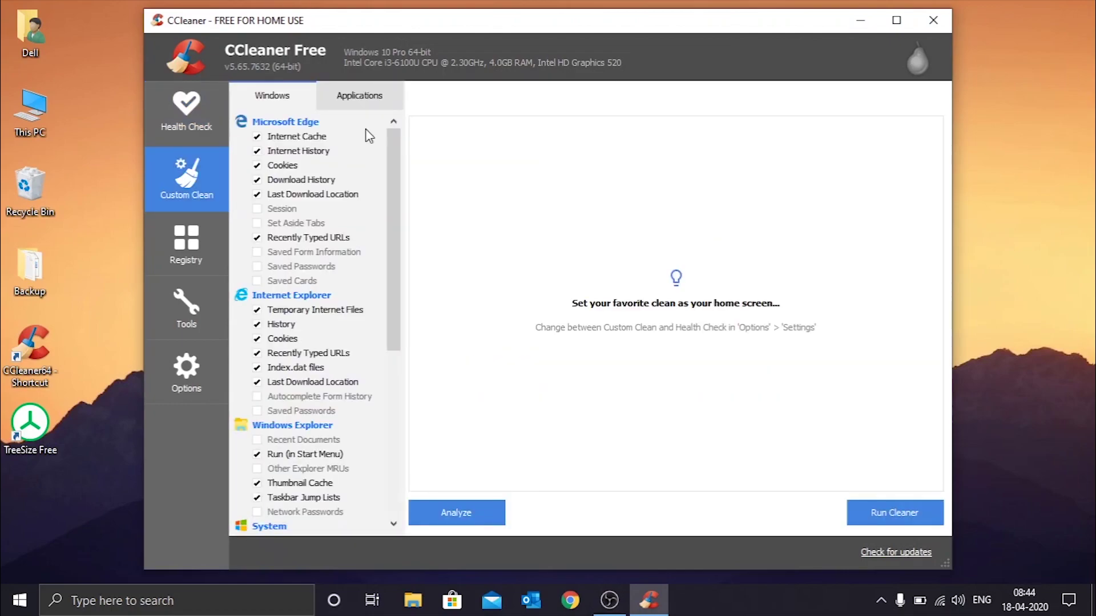
pyautogui.moveTo(398, 183); pyautogui.dragTo(430, 86)
pyautogui.moveTo(390, 241)
pyautogui.mouseDown()
pyautogui.moveTo(394, 405)
pyautogui.moveTo(379, 254)
pyautogui.mouseUp()
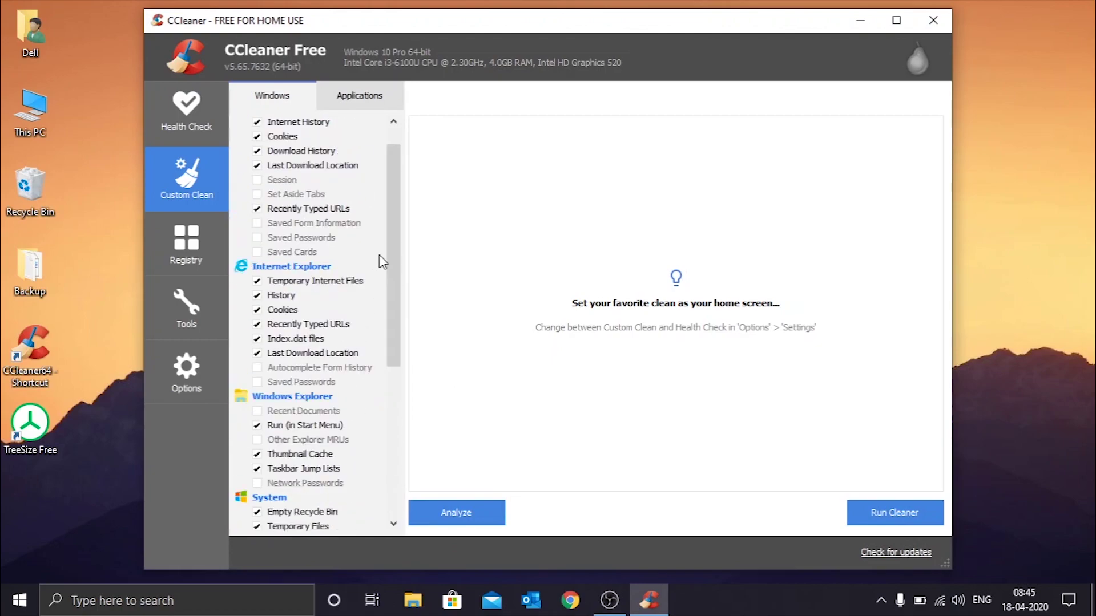
pyautogui.click(448, 513)
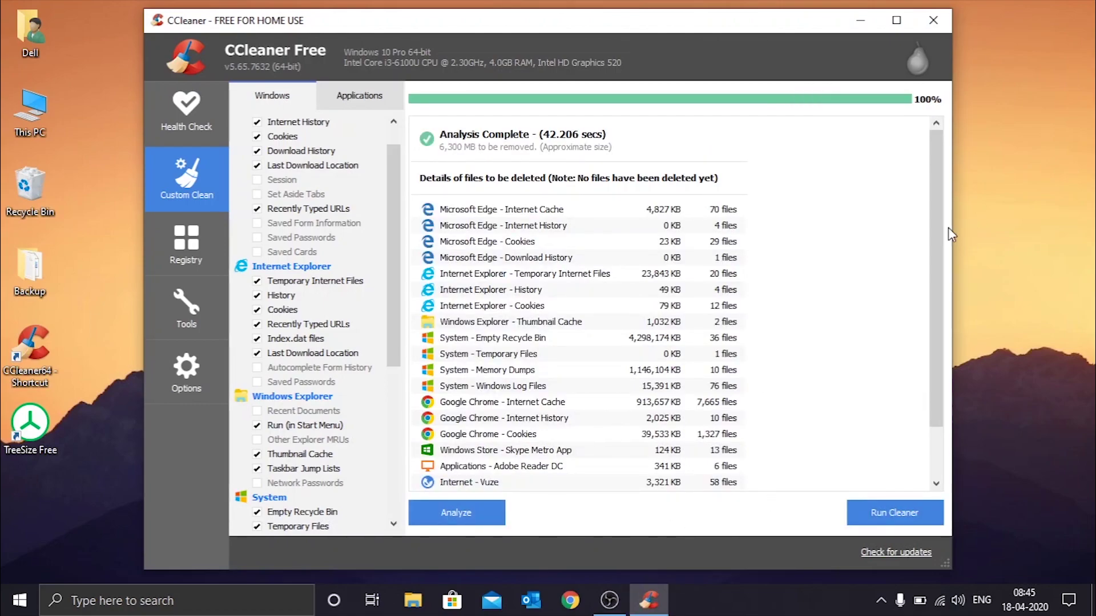
# - Review the details of the files found by the analysis, and run the cleaner to delete them
pyautogui.moveTo(936, 234); pyautogui.dragTo(947, 159)
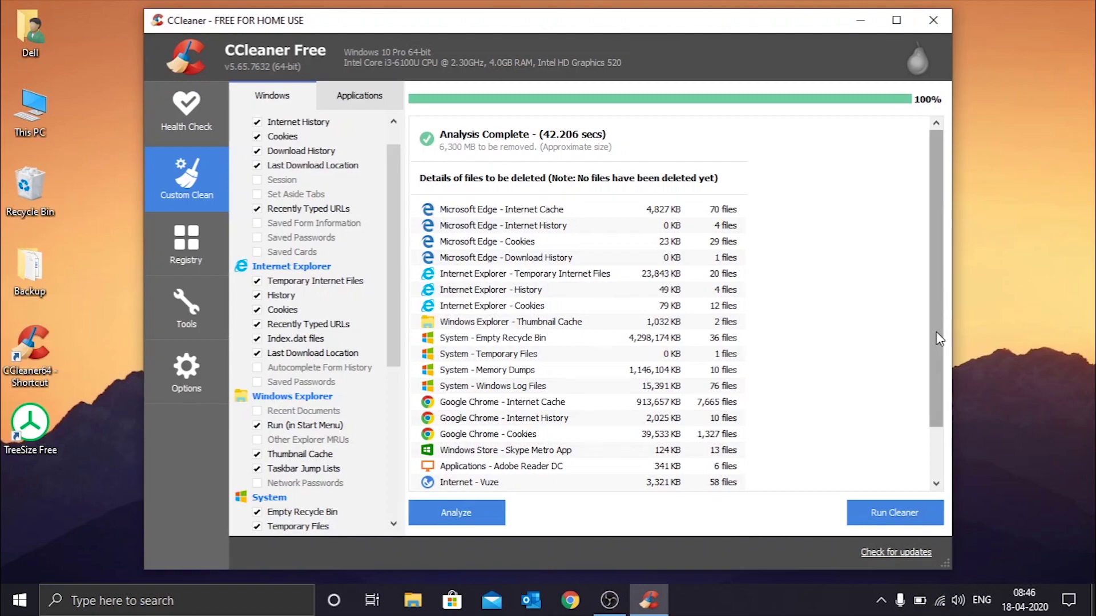
pyautogui.moveTo(936, 331); pyautogui.dragTo(943, 423)
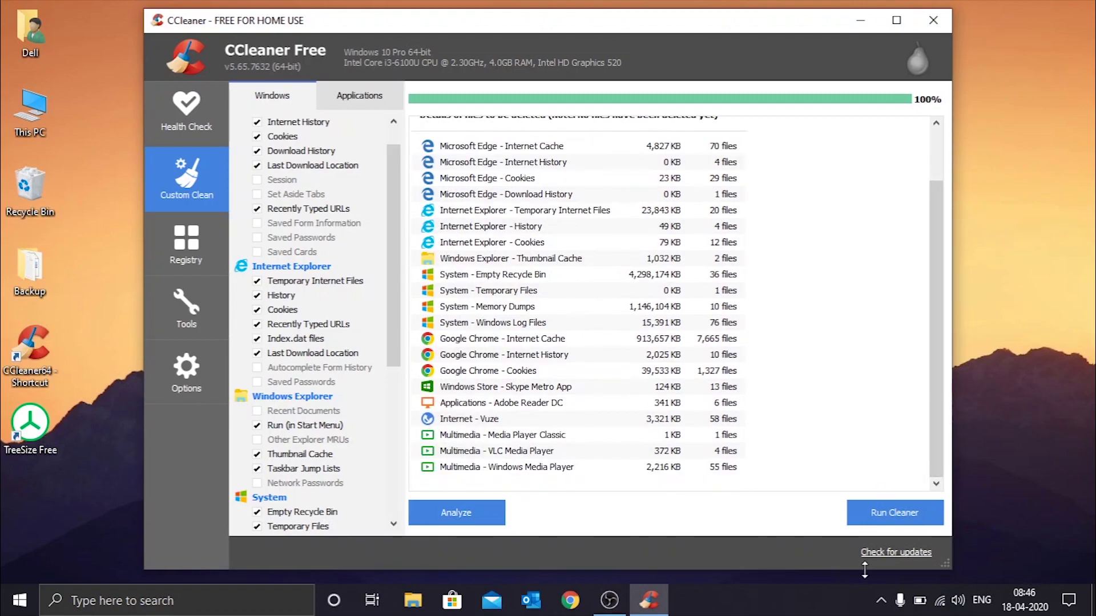
pyautogui.click(888, 516)
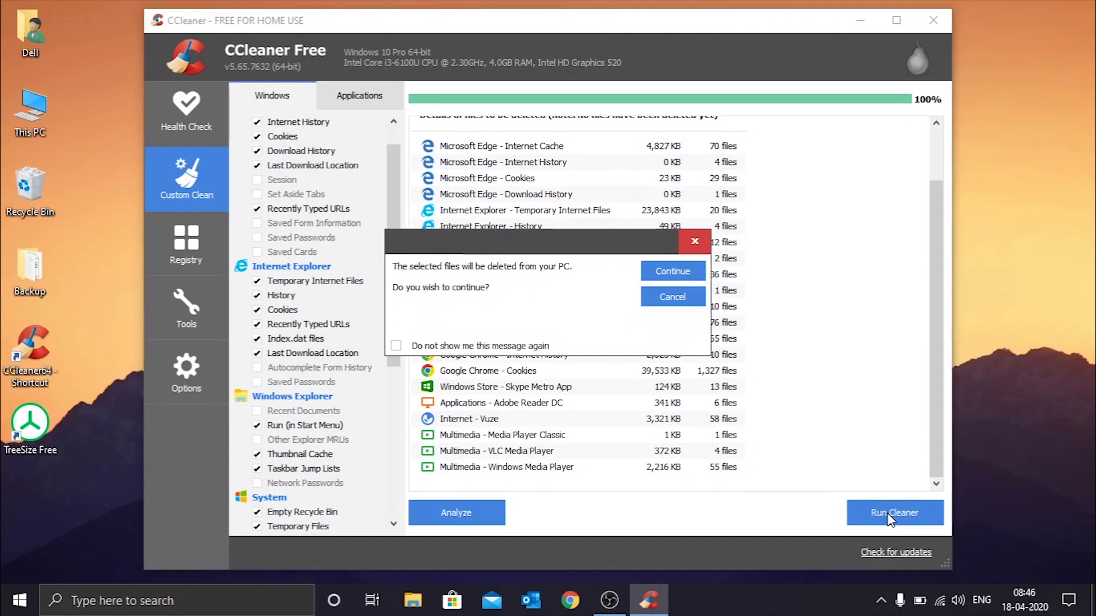
pyautogui.click(669, 273)
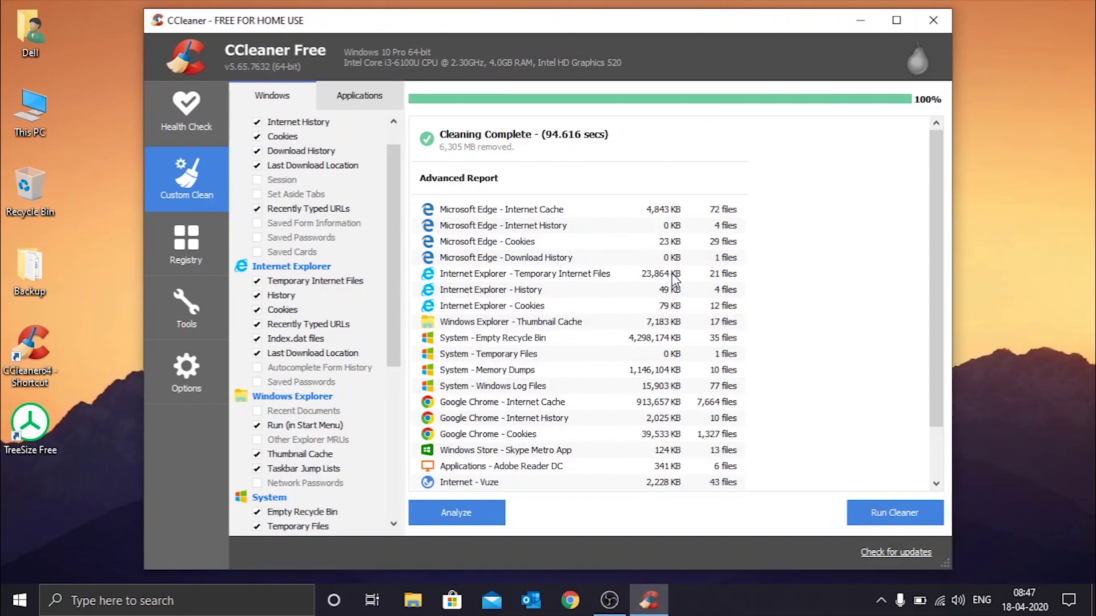
# - Review the cleaning report and run the cleaner a second time on the same selection
pyautogui.scroll(-2, 934, 342)
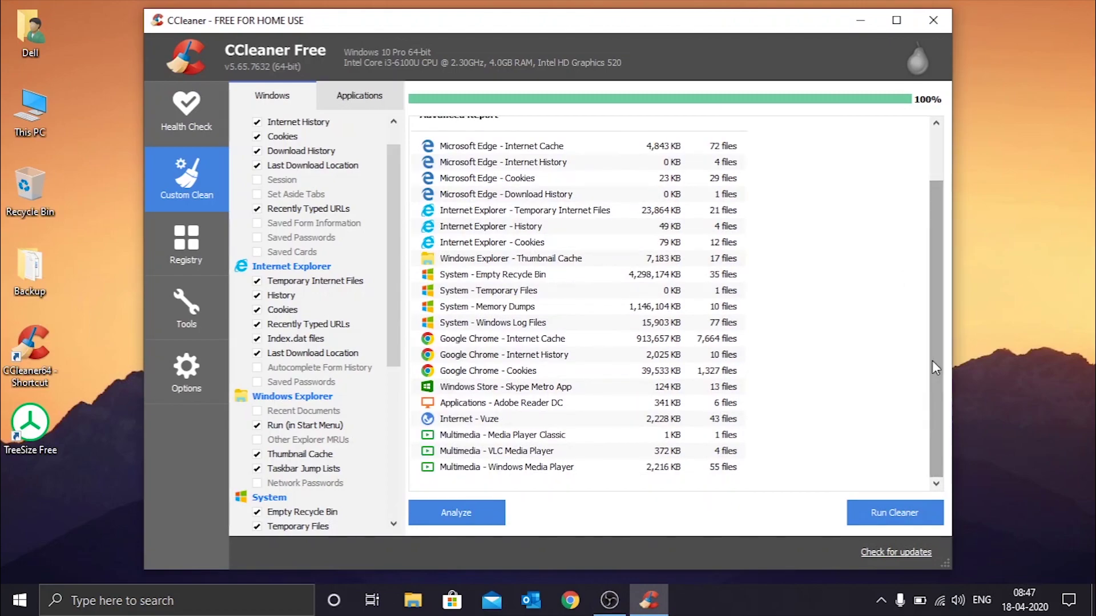
pyautogui.click(877, 516)
pyautogui.click(673, 272)
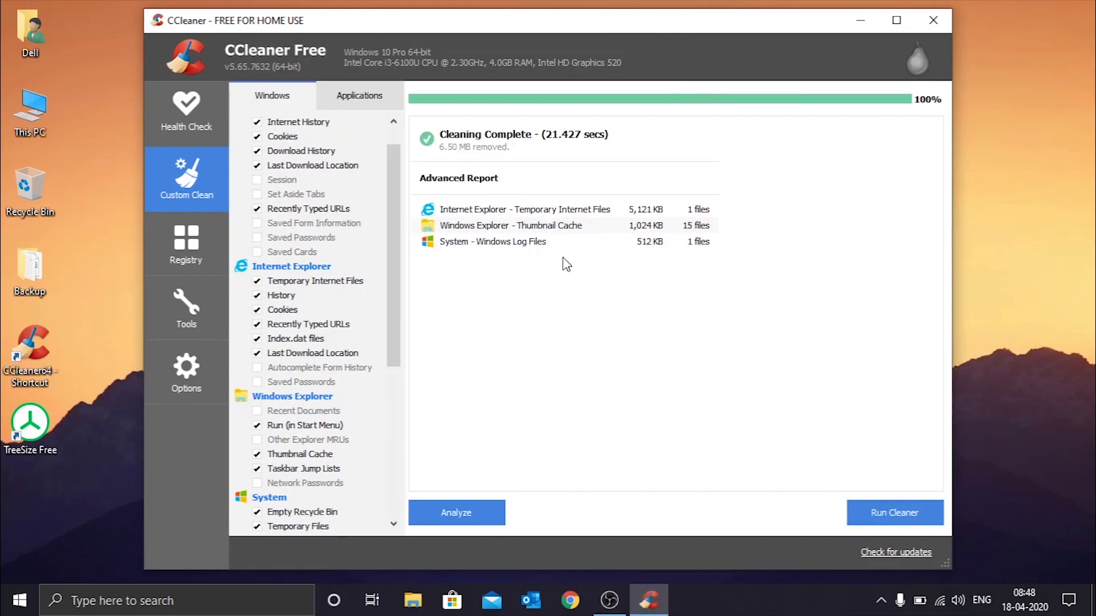
# - Review the Applications items of Custom Clean and run a new analysis
pyautogui.click(378, 98)
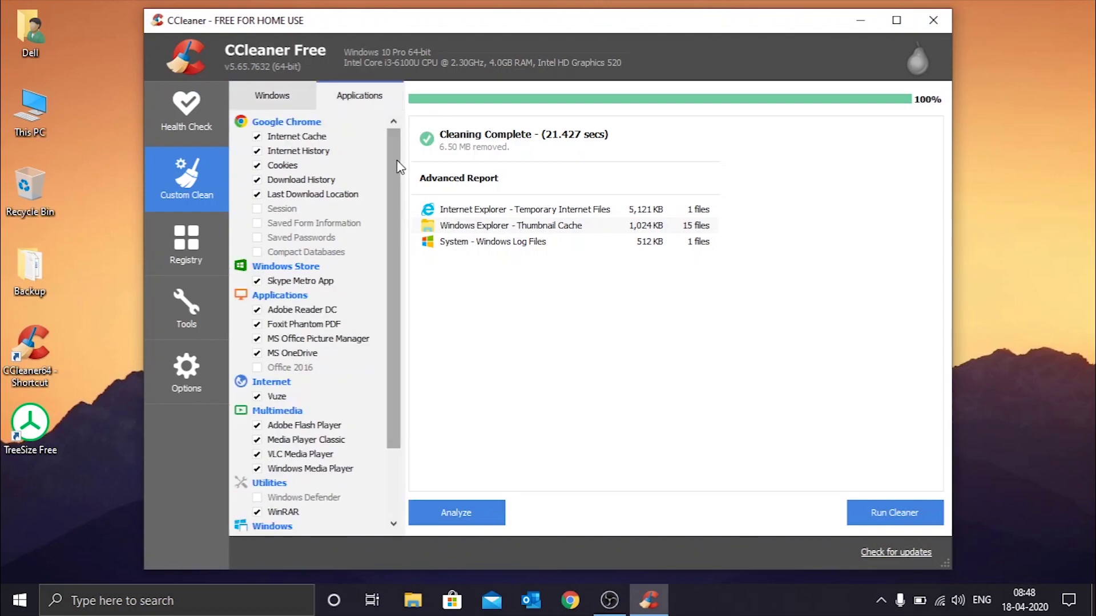
pyautogui.moveTo(399, 167); pyautogui.dragTo(399, 293)
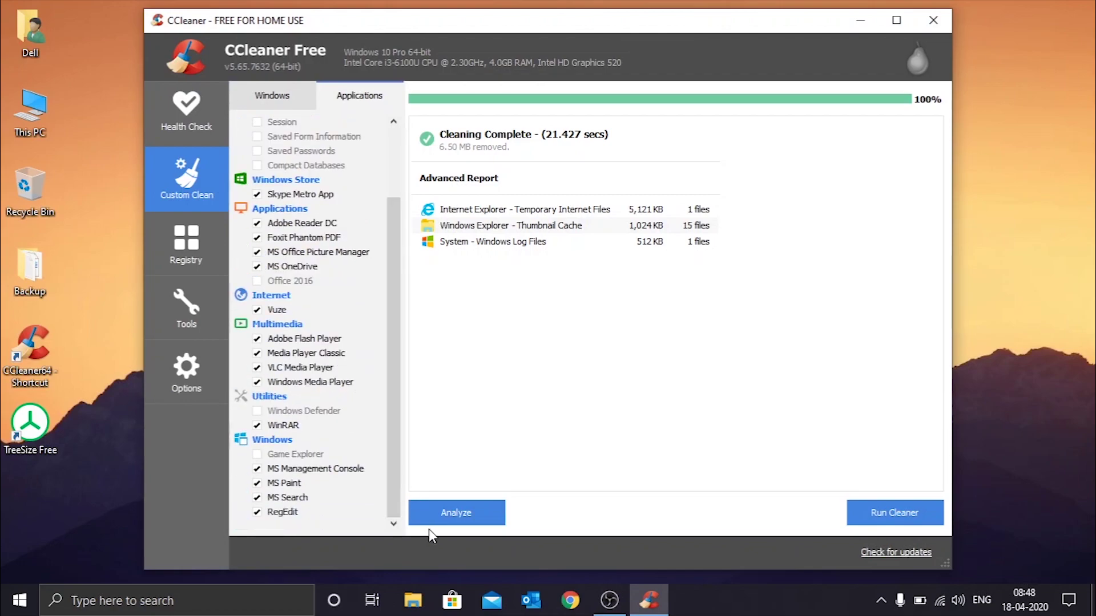
pyautogui.click(444, 515)
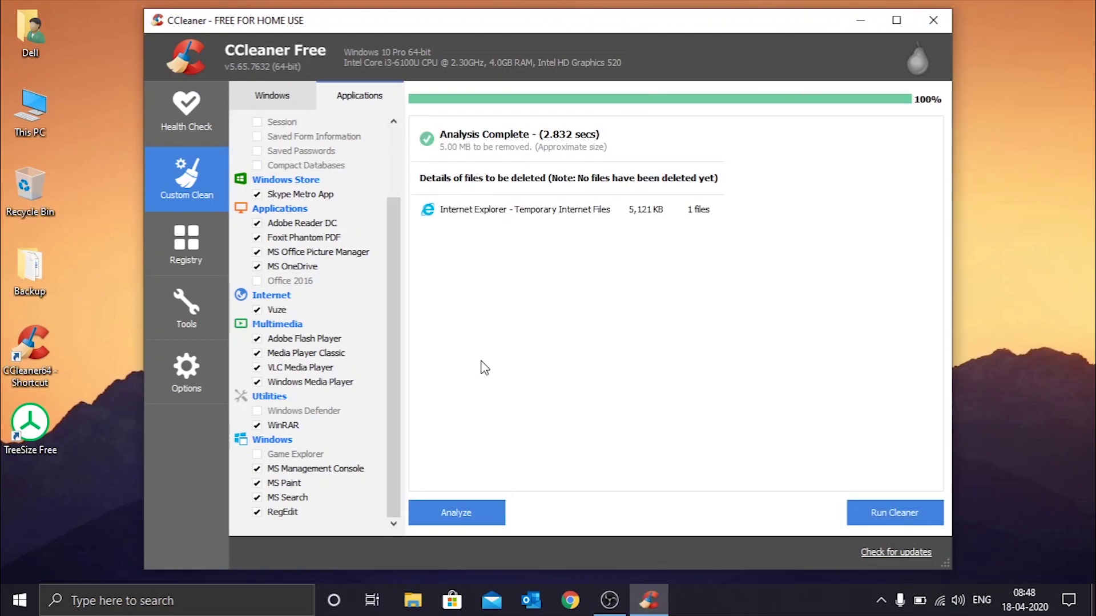
# - View the Registry Cleaner categories, and return to the Windows items of Custom Clean
pyautogui.click(193, 247)
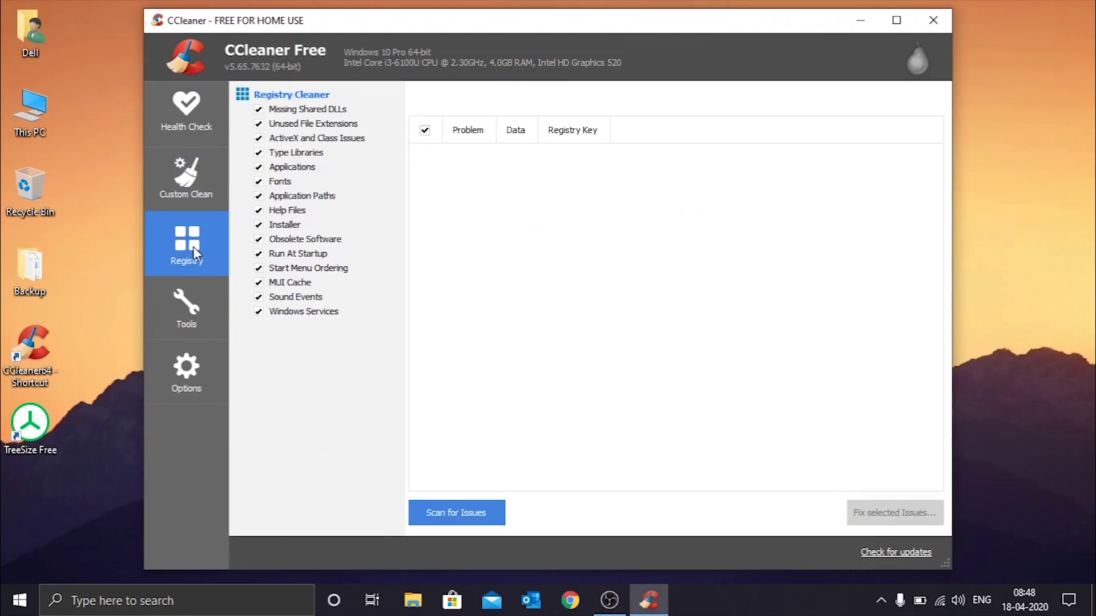
pyautogui.click(194, 190)
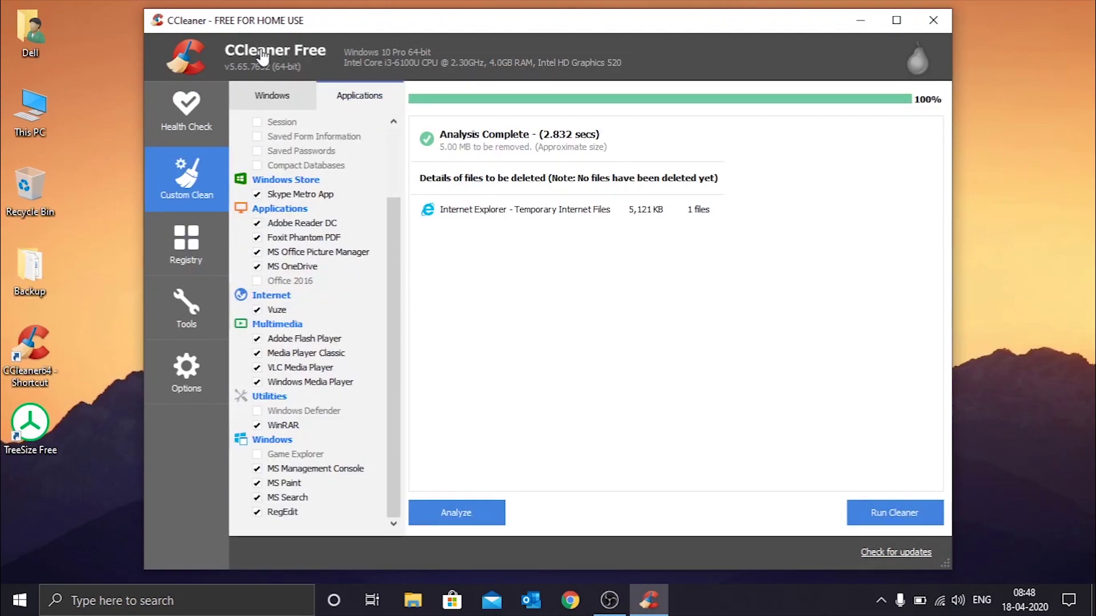
pyautogui.click(264, 98)
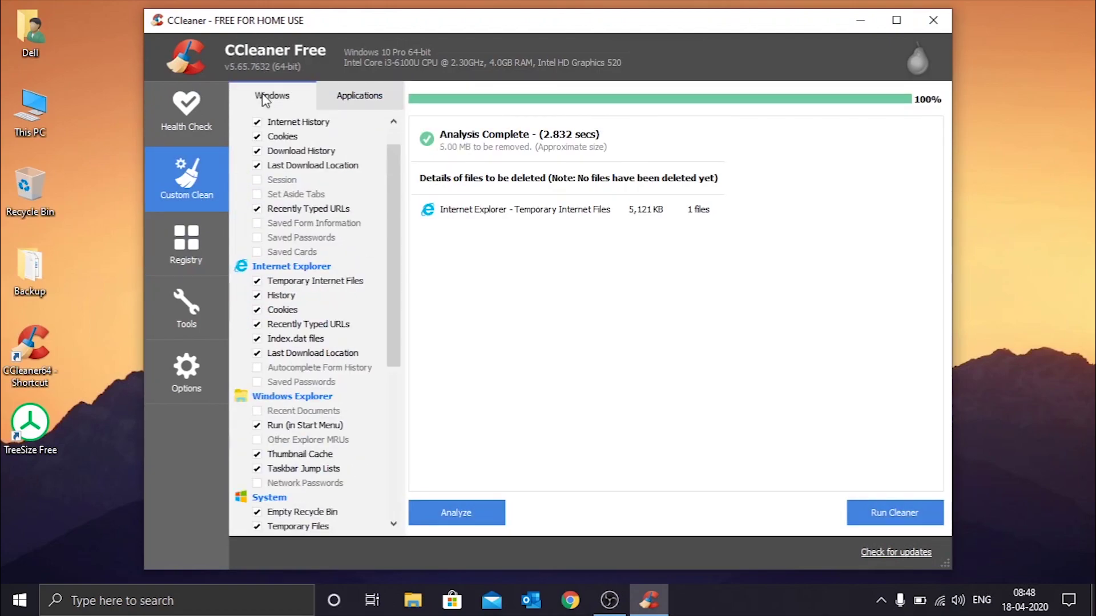